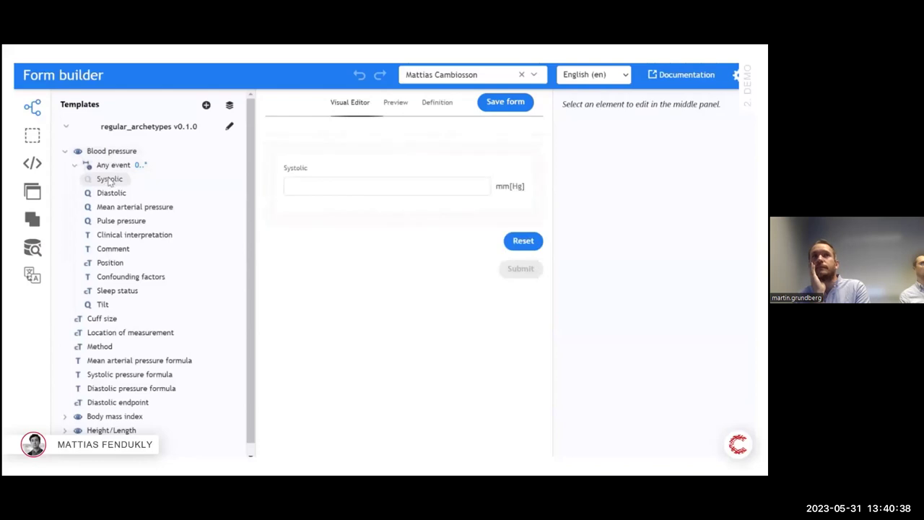
- Add the Diastolic, Comment, Position and Location of measurement fields from the Blood pressure template to the form
click(112, 193)
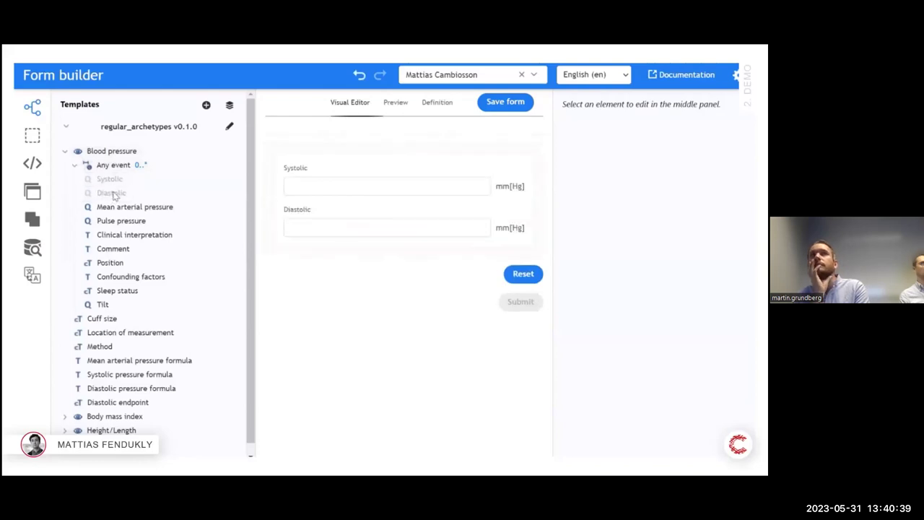
click(116, 248)
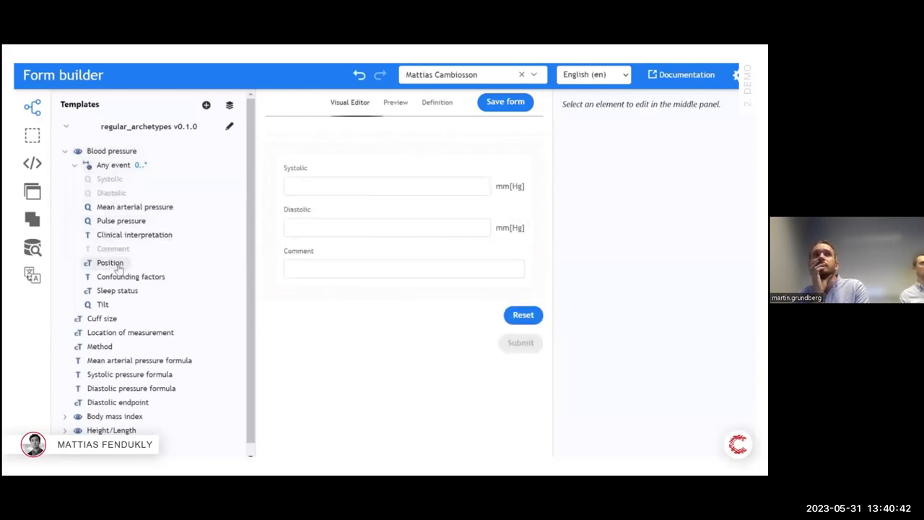
click(110, 262)
click(122, 332)
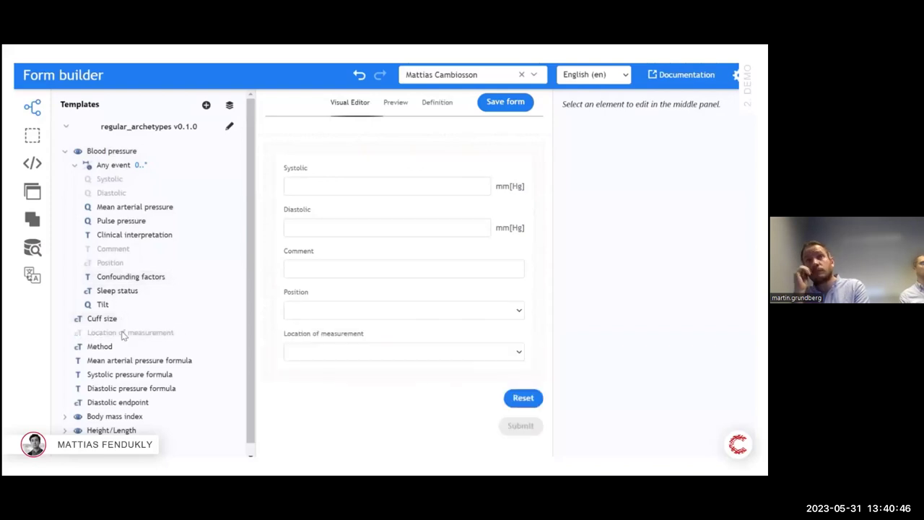
- Add a Text widget and an Indicator widget below the form fields, and place another Text widget inside the indicator
click(34, 138)
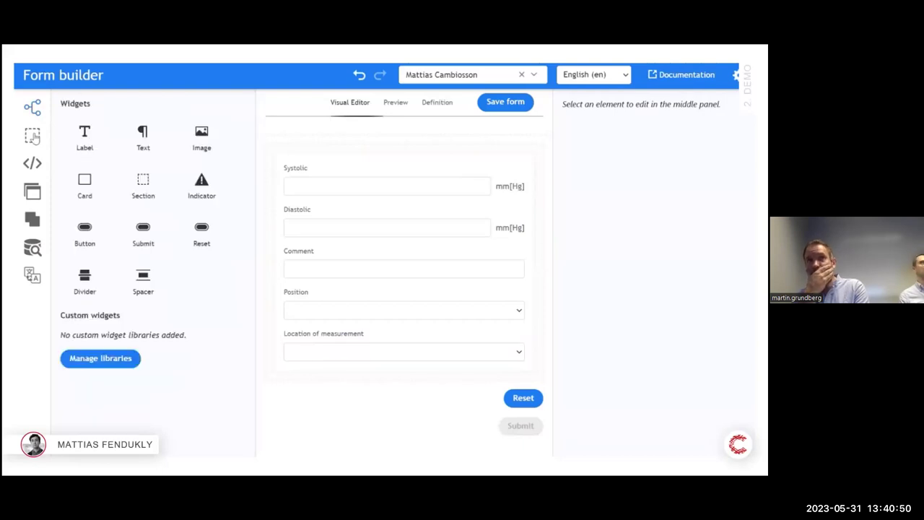
click(141, 145)
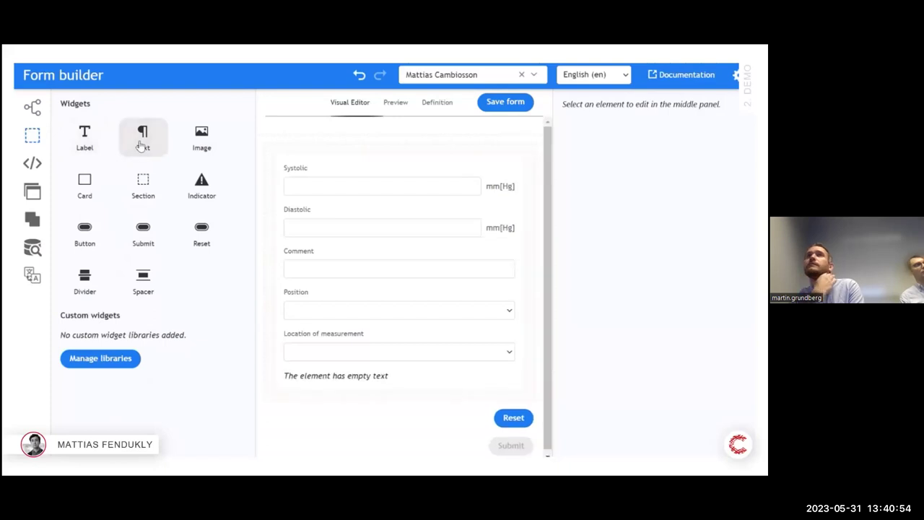
click(201, 192)
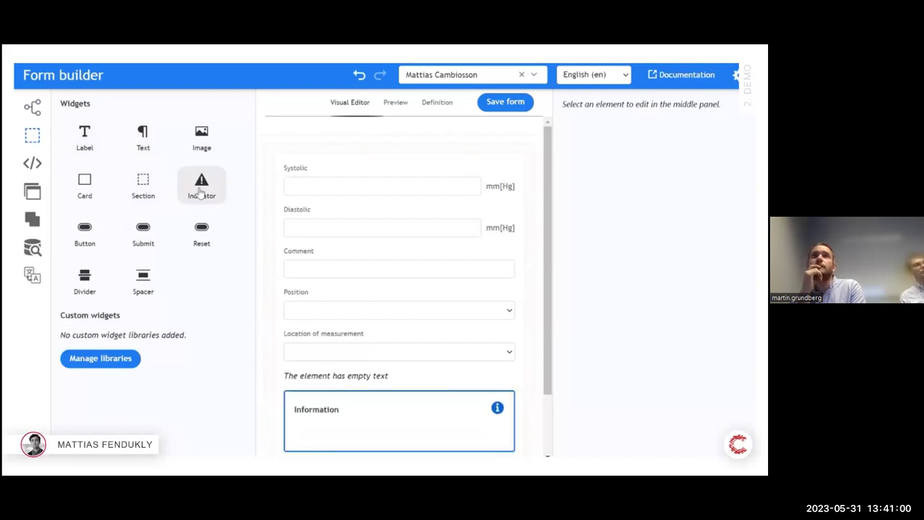
click(392, 432)
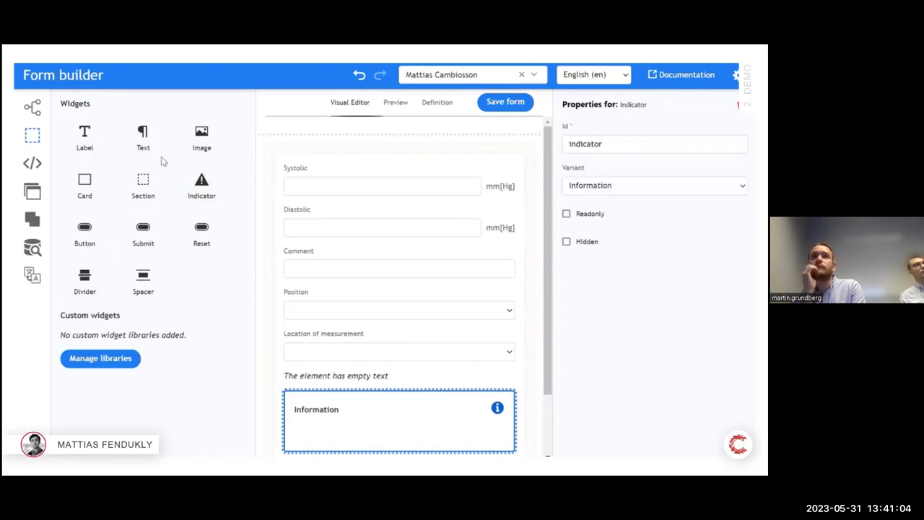
click(142, 142)
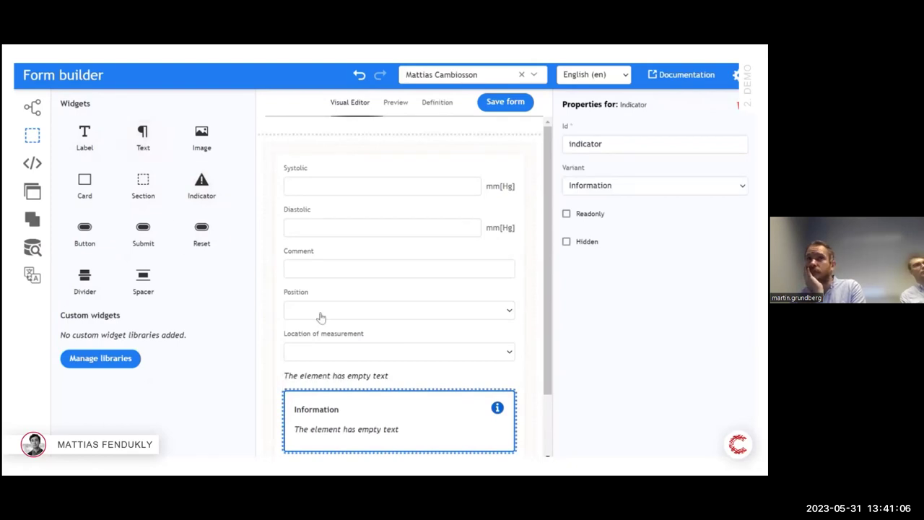
- Set the indicator's variant to Success
mouse_move(442, 403)
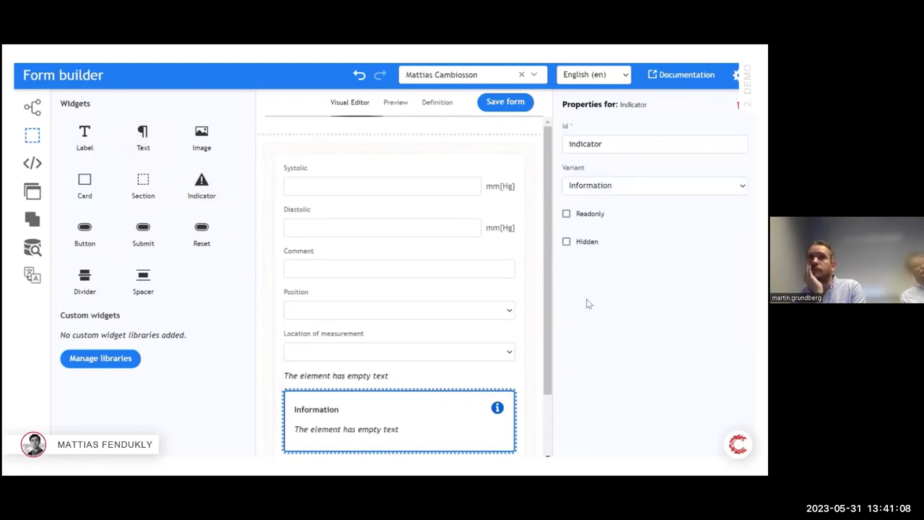
click(665, 191)
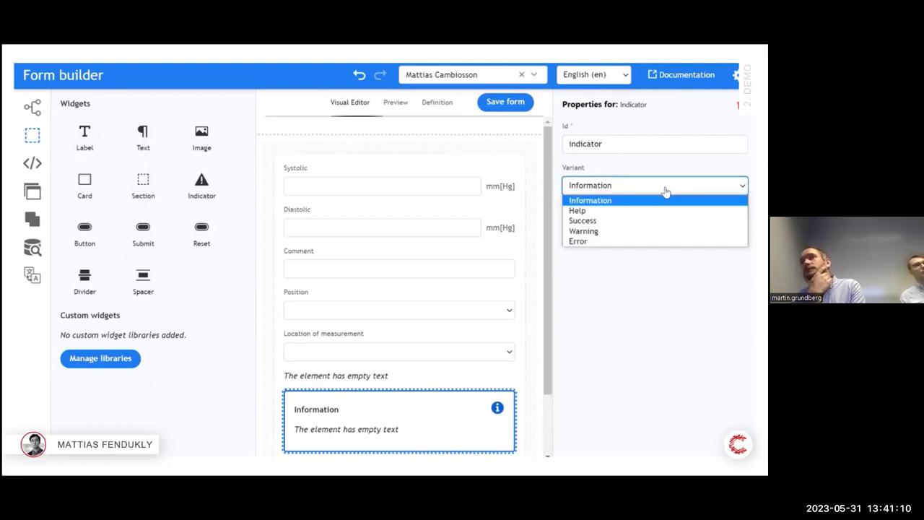
click(652, 221)
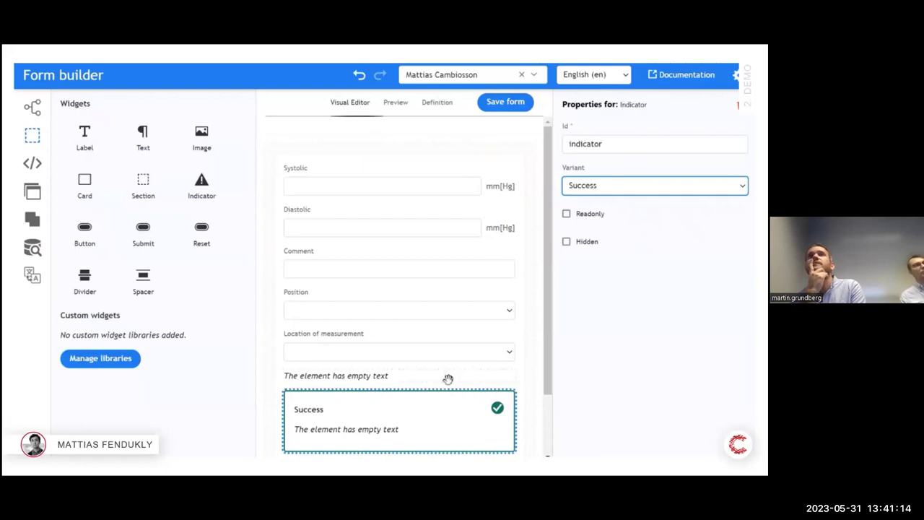
- Move the standalone empty text element above Systolic and the Comment field below Location of measurement
click(400, 381)
drag(400, 381, 390, 177)
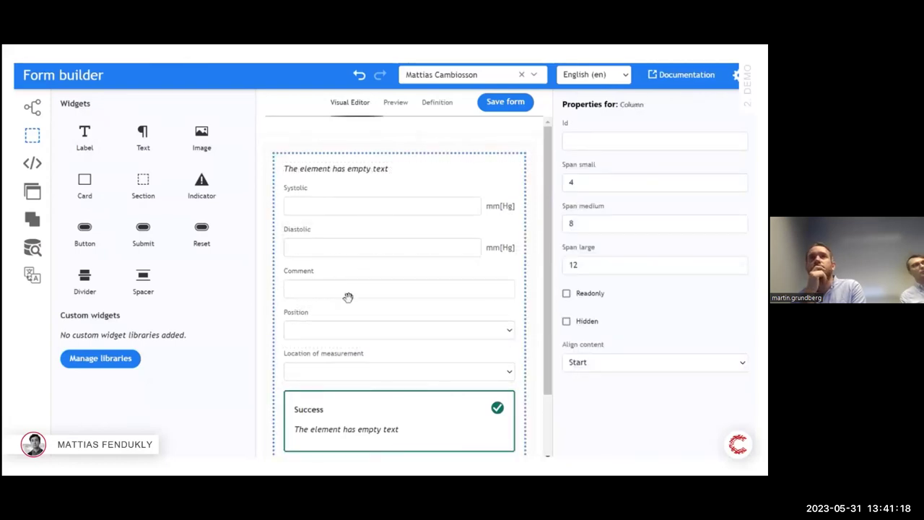
drag(354, 275, 328, 378)
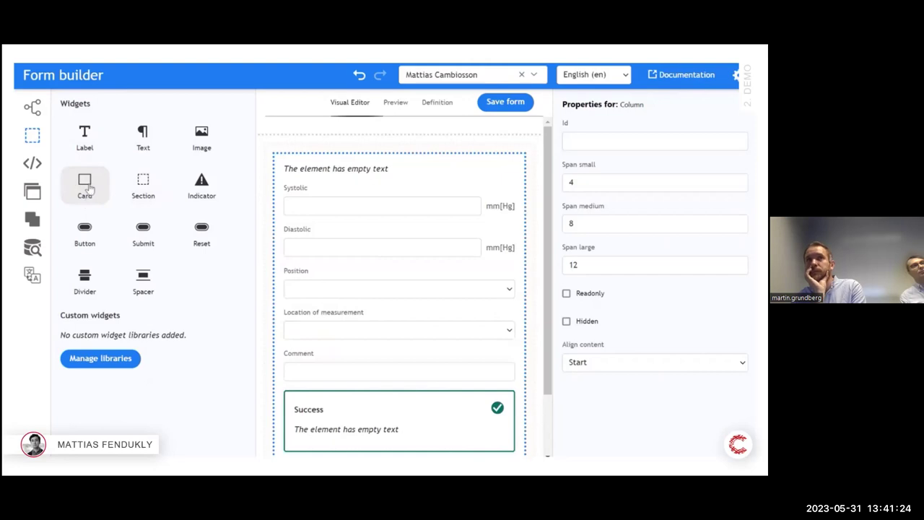
drag(78, 192, 68, 310)
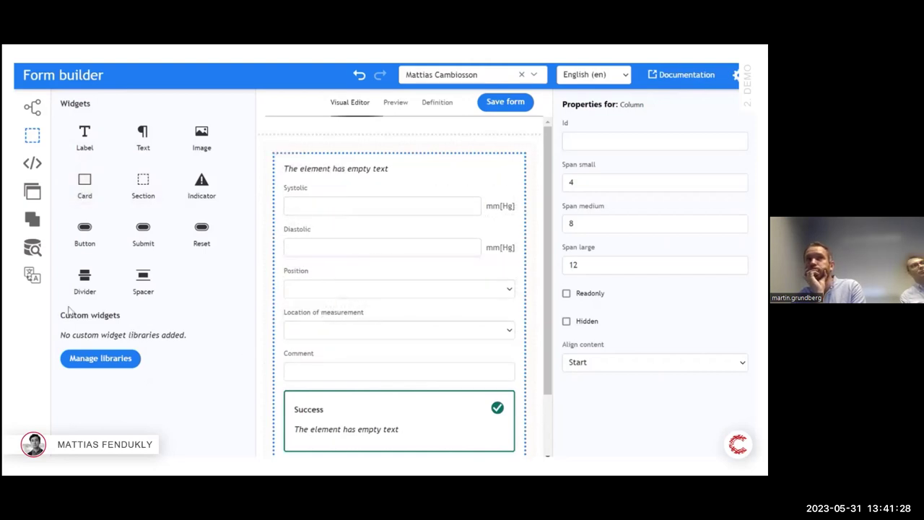
- In the English translations, enter "Welcome to this form!" as the content of the element named text
click(30, 279)
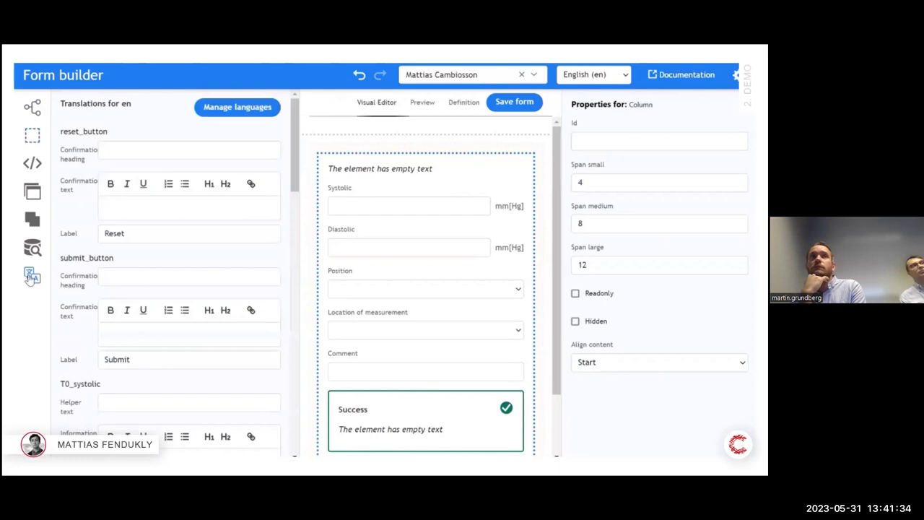
scroll(88, 299, down, 4)
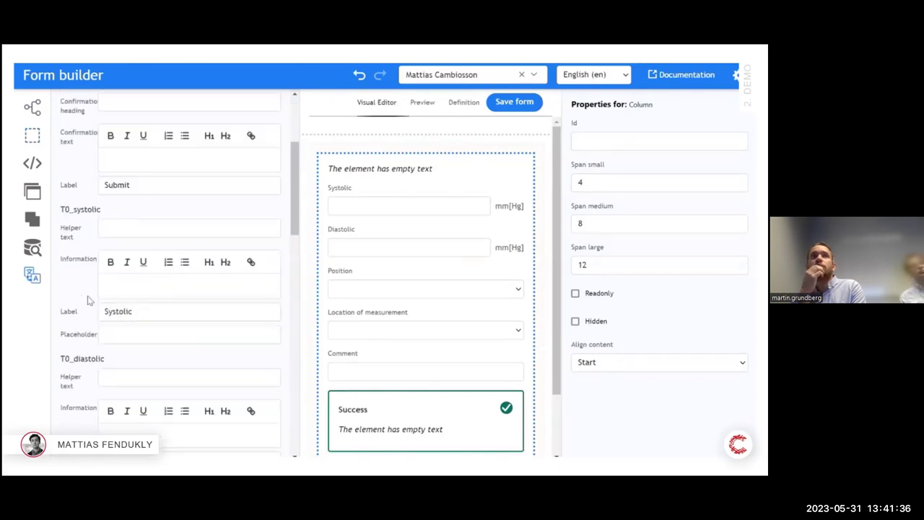
scroll(89, 299, down, 8)
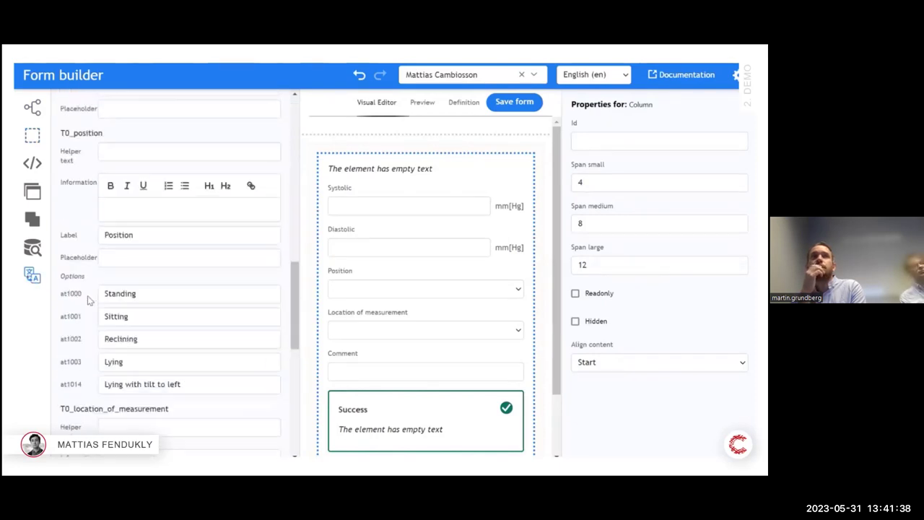
scroll(88, 298, down, 8)
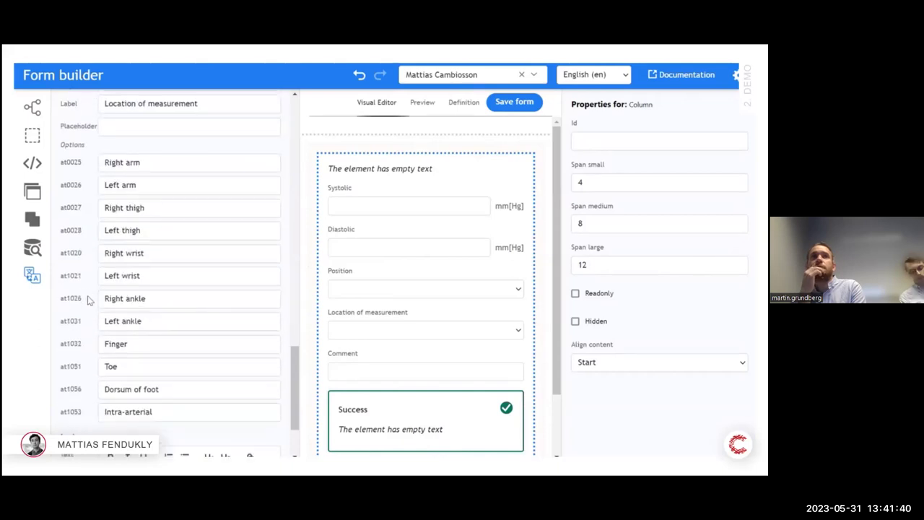
scroll(88, 298, down, 1)
click(109, 307)
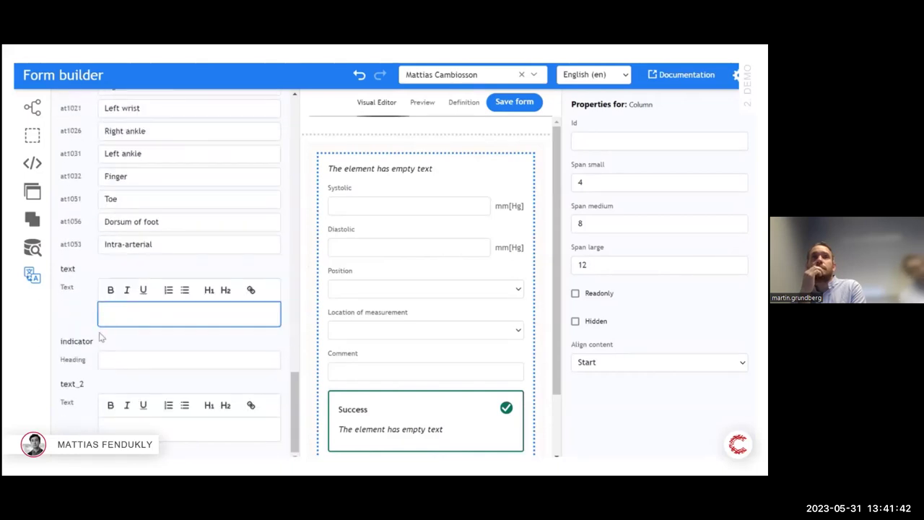
text(Welcome to)
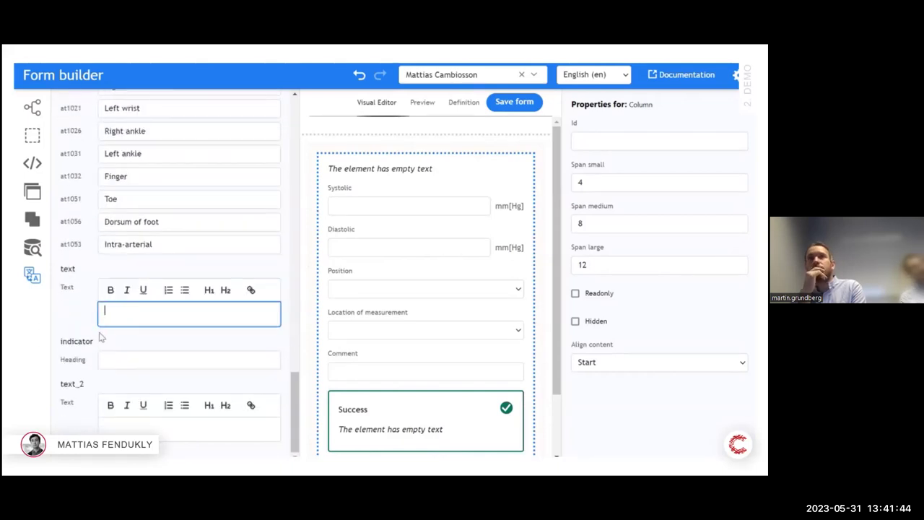
text( this form!)
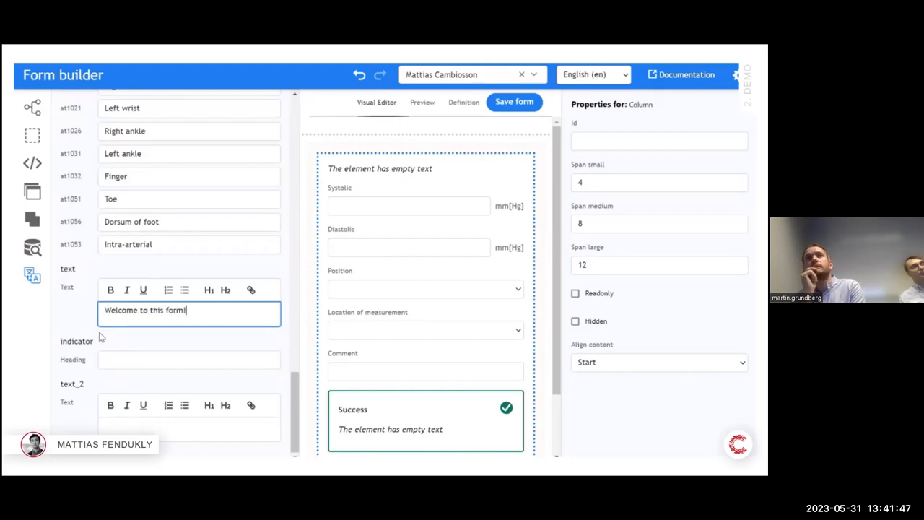
- Add a second paragraph: "As a part of the daily blood pressure monitoring project, please measure and submit your blood pressure measurement in this form."
key(Return)
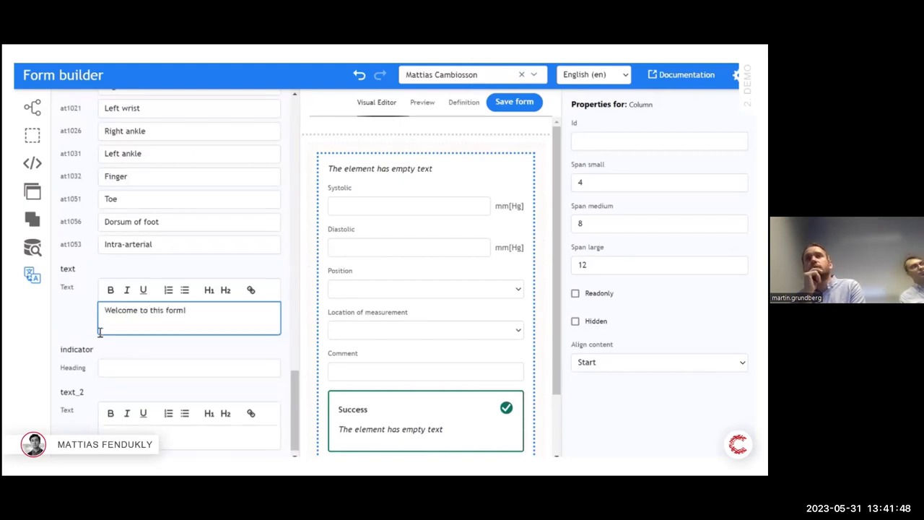
text(As a part of the da)
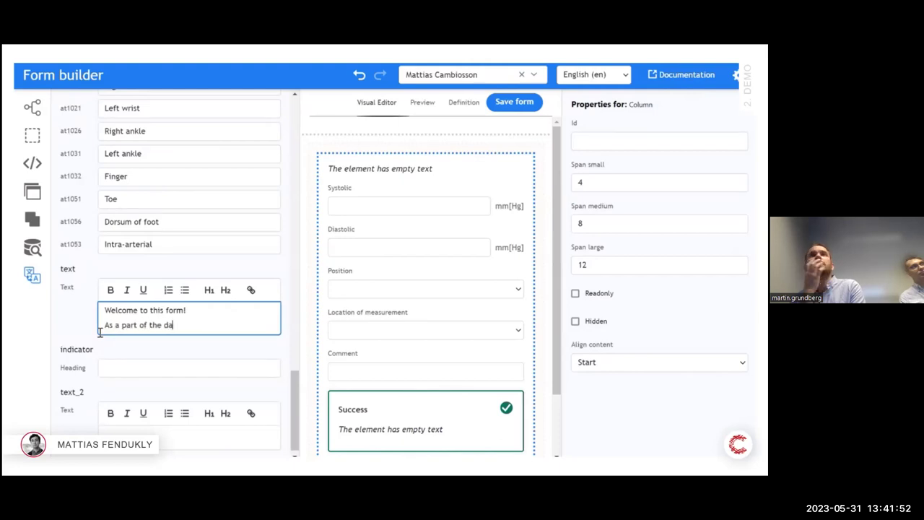
text(ily blood preassu)
key(BackSpace)
key(BackSpace)
key(BackSpace)
key(BackSpace)
key(BackSpace)
key(BackSpace)
key(BackSpace)
text(pressure monitoring project, )
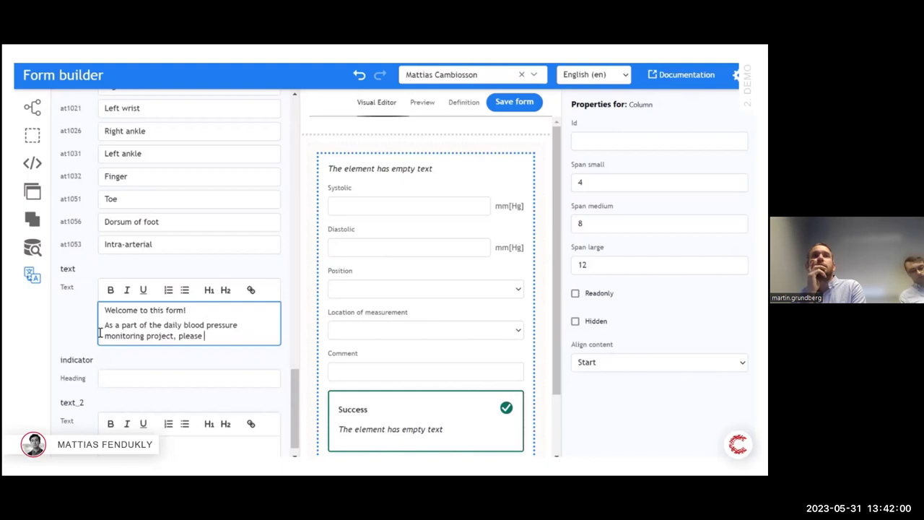
text(please measu)
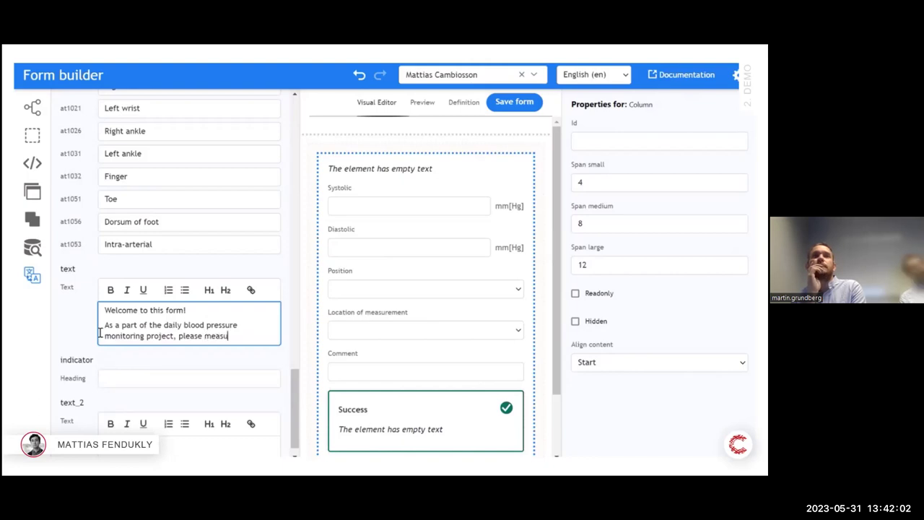
text(re and submit your blood pressure measurement in this form.)
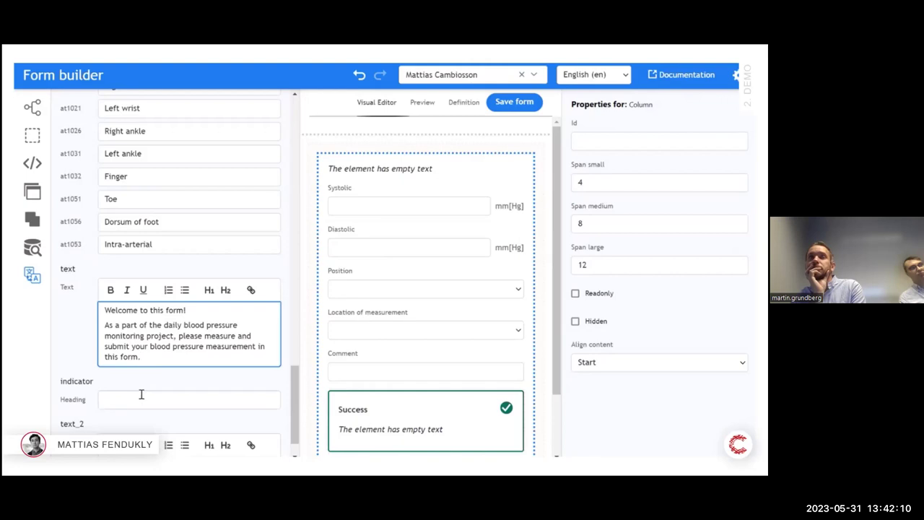
- Enter "Thank you for finalising the form! Please submit and do not forget to come back tomorrow." as the content of text_2
scroll(142, 393, down, 1)
click(122, 428)
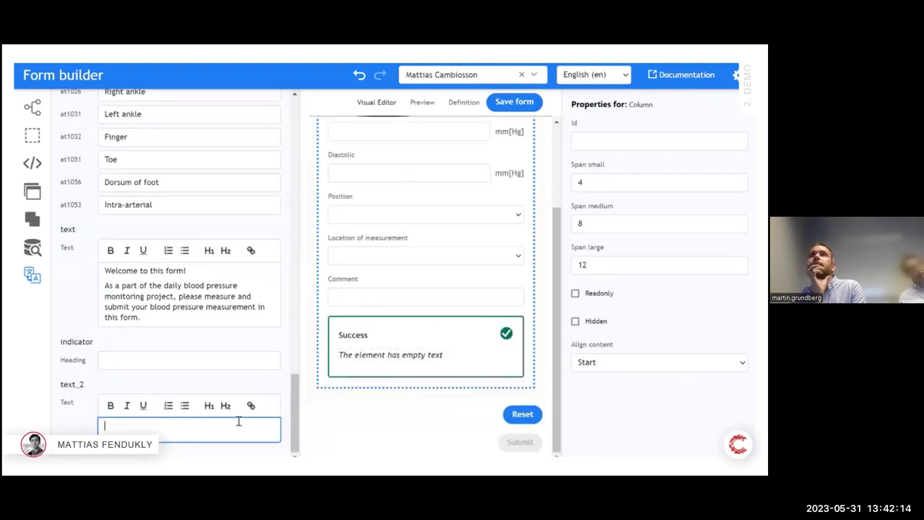
text(Thank)
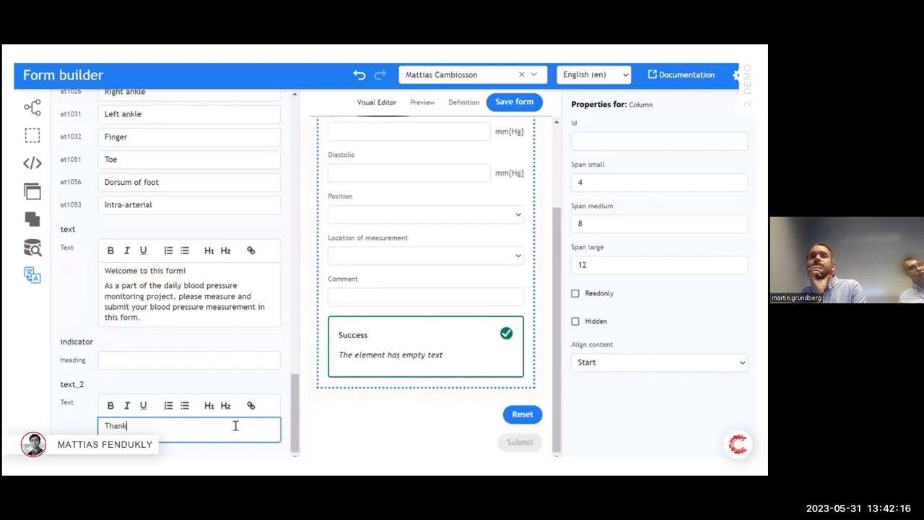
text( ou for finalising the )
text(form! F)
text(lease submit)
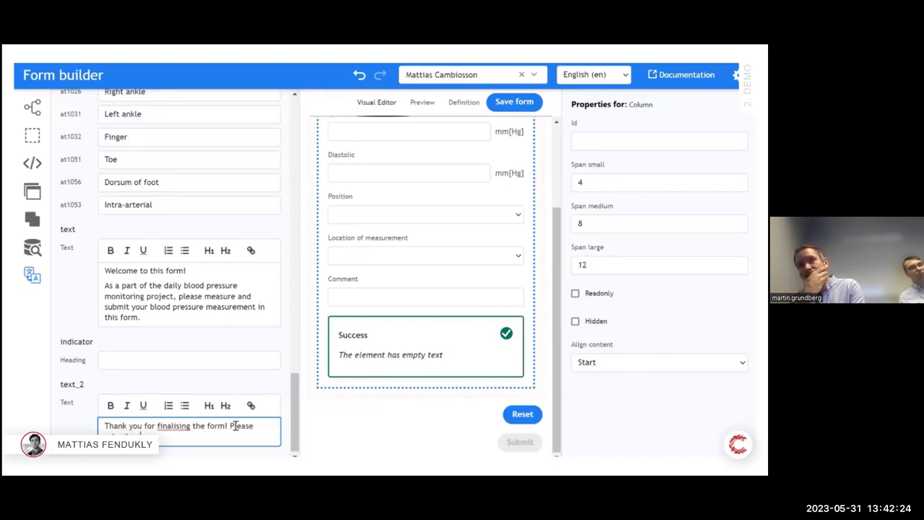
text(t forget to come back tomo)
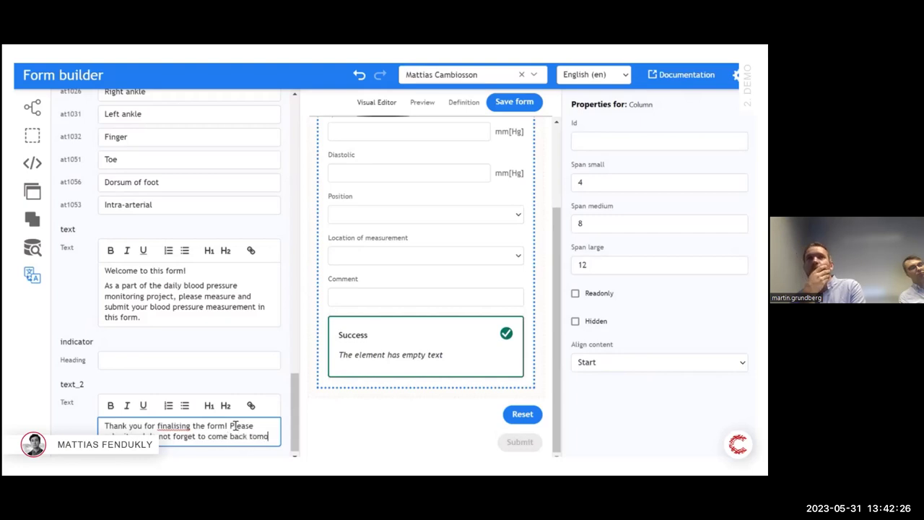
key(Return)
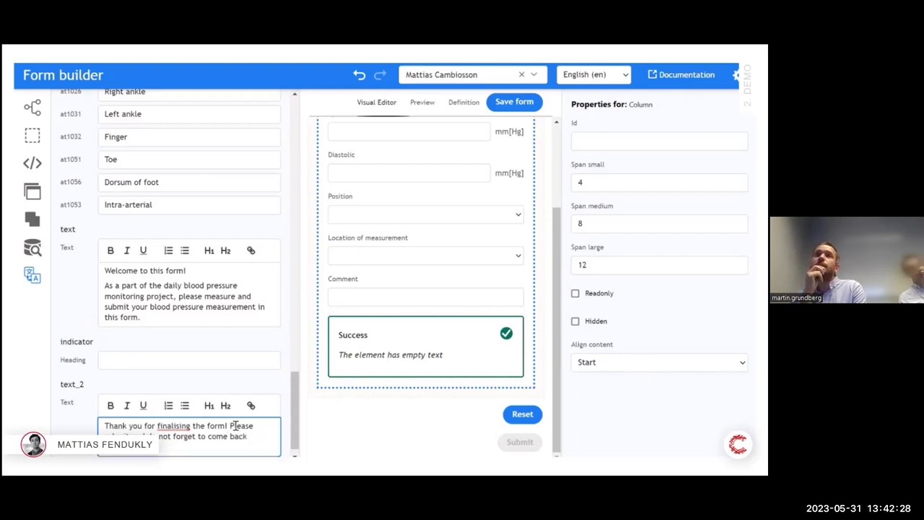
click(80, 424)
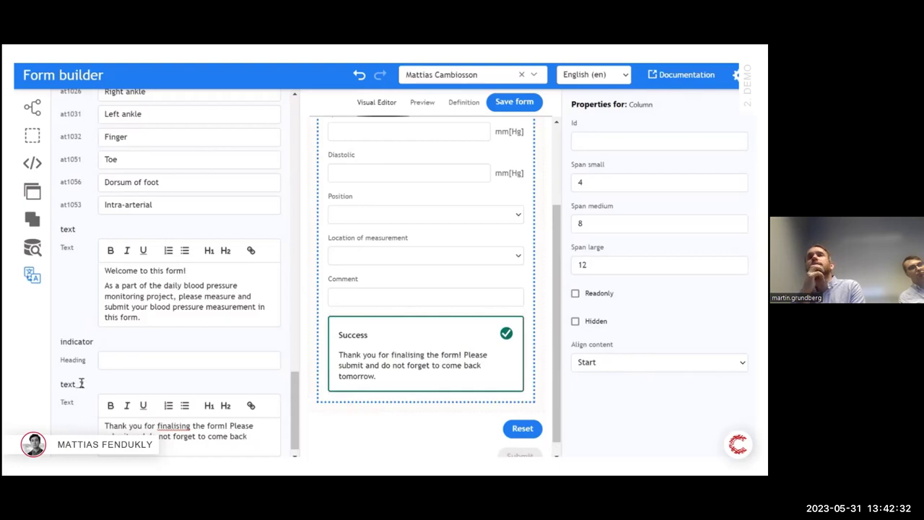
- Make "Welcome to this form!" bold and italicise the whole thank-you message in text_2
drag(192, 270, 99, 267)
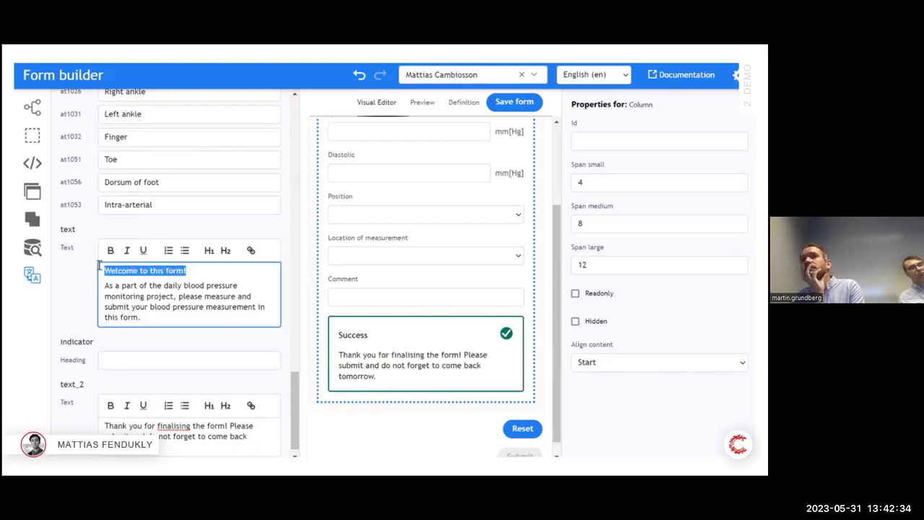
click(110, 251)
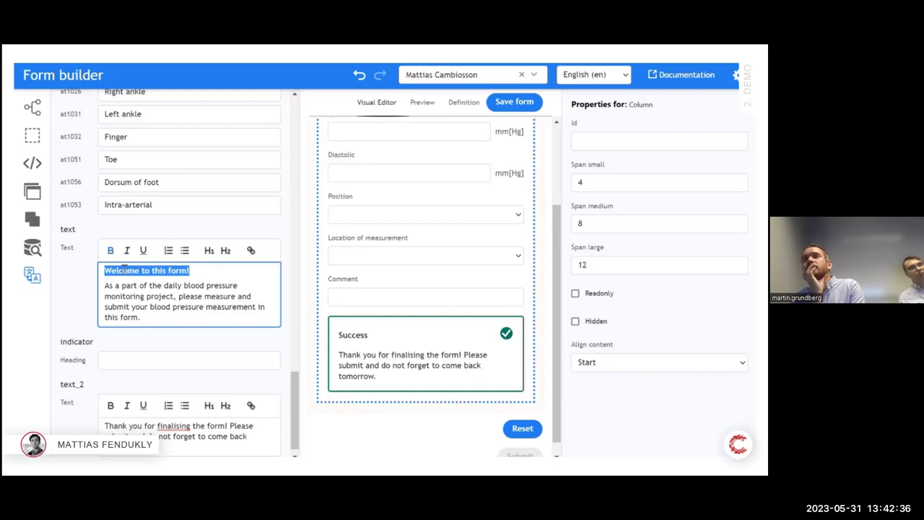
drag(253, 449, 103, 426)
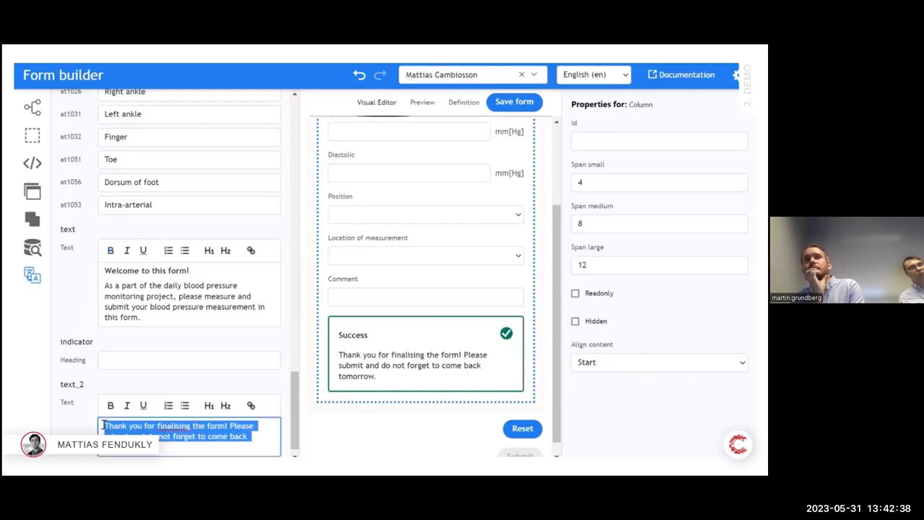
click(126, 410)
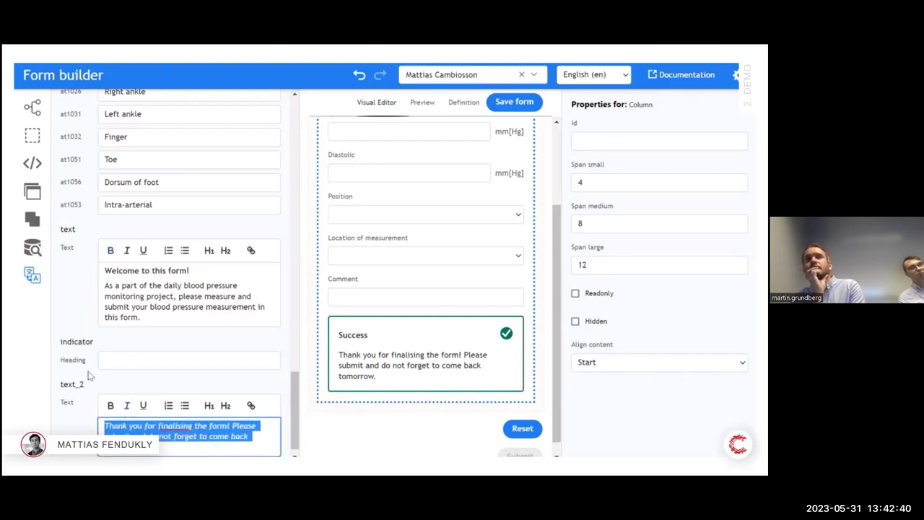
click(66, 365)
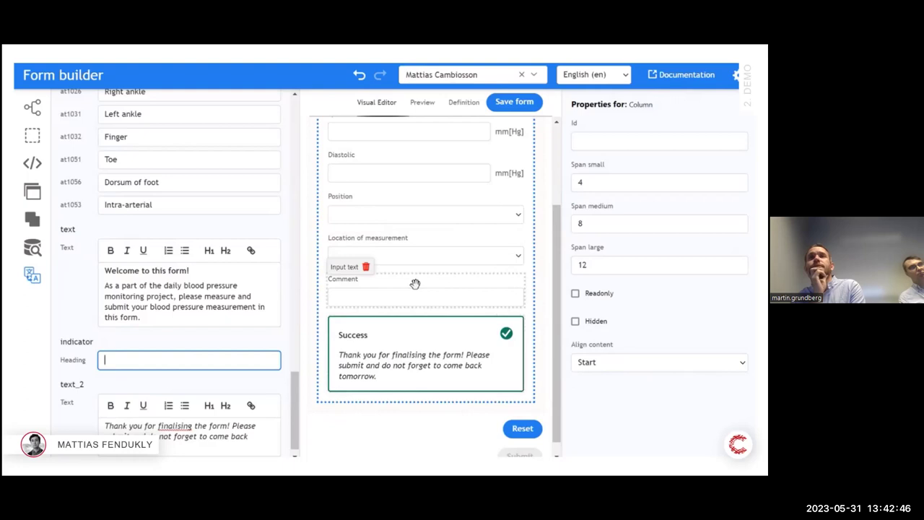
- Set the Comment field's Information to "Please clarify how you are feeling at the point of your measurement. It can be any symptoms such as headache or dizziness."
scroll(202, 275, up, 6)
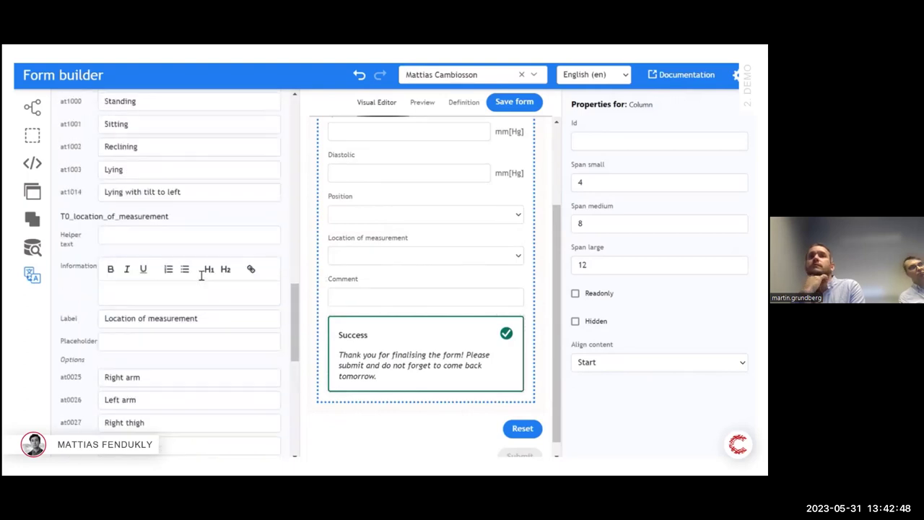
scroll(201, 276, up, 1)
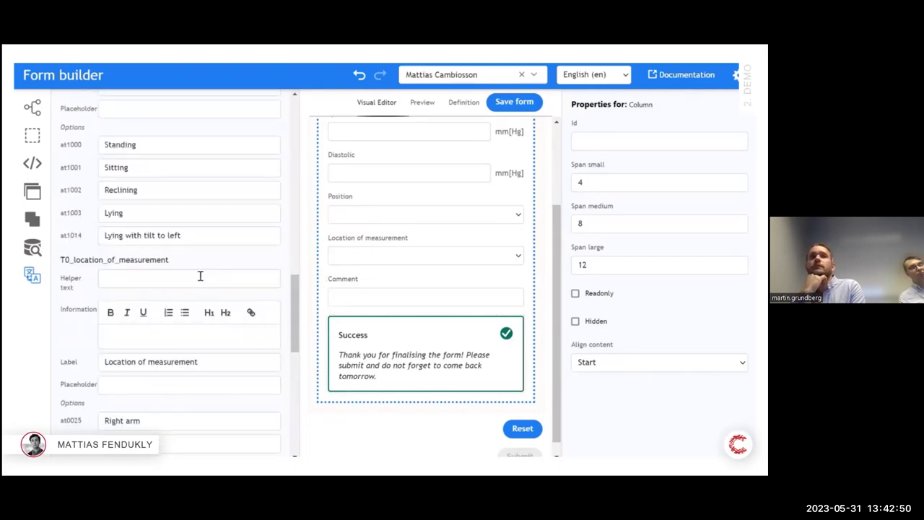
scroll(200, 276, up, 6)
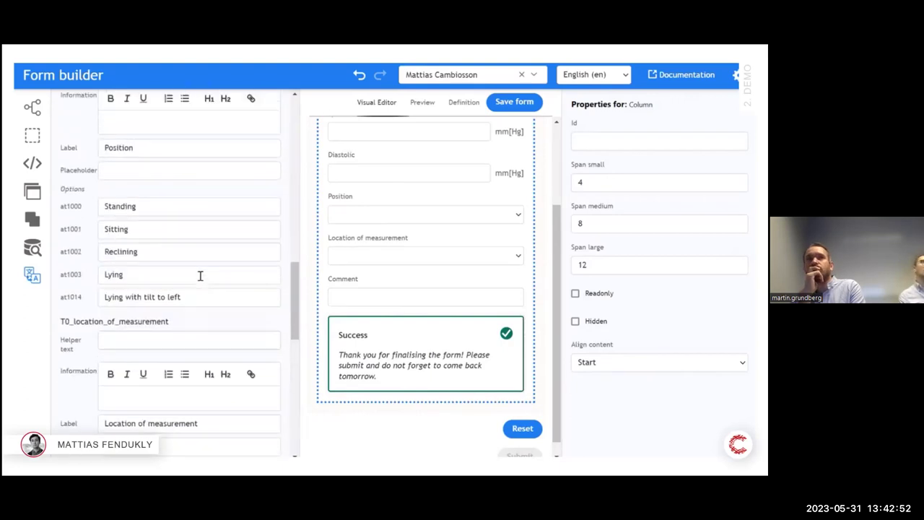
scroll(200, 276, up, 4)
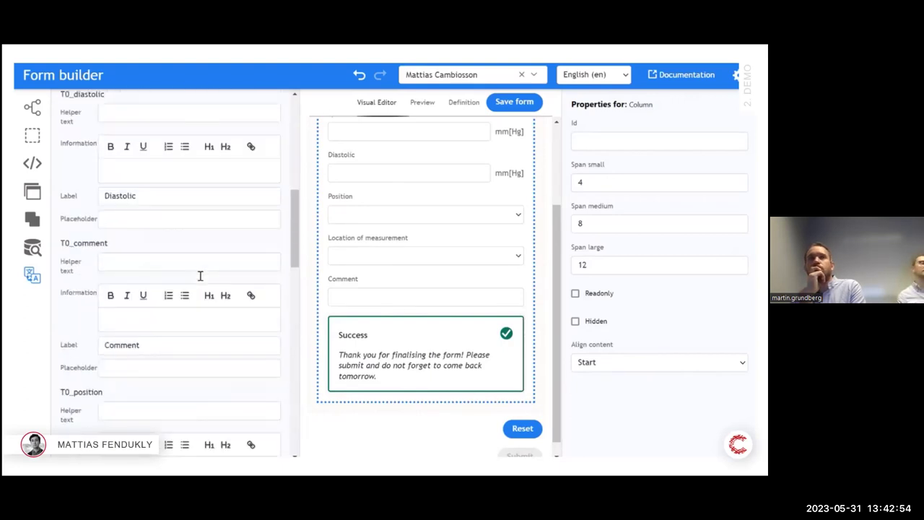
click(114, 374)
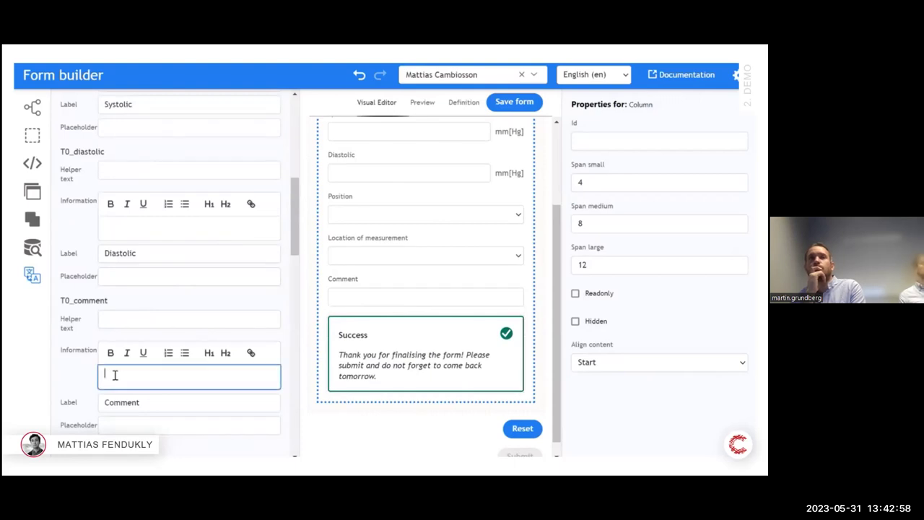
text(Please c)
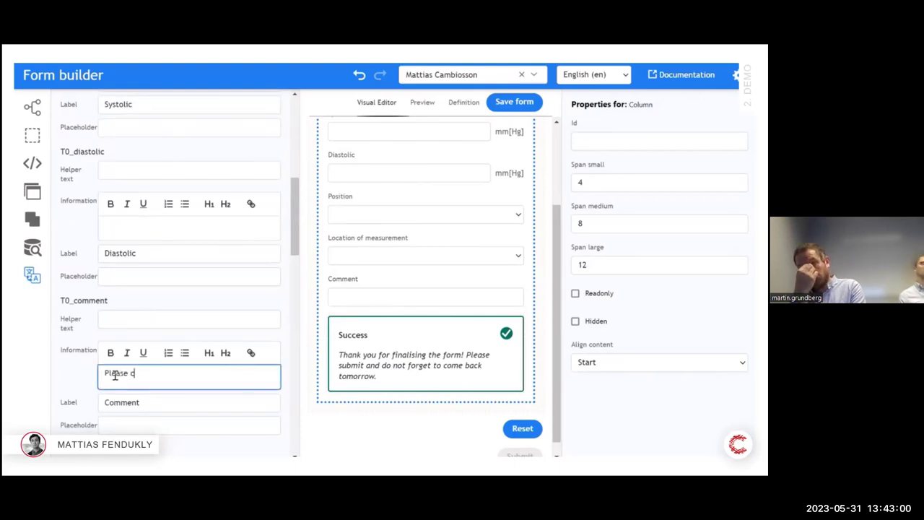
text(larify how you are feeling at the point)
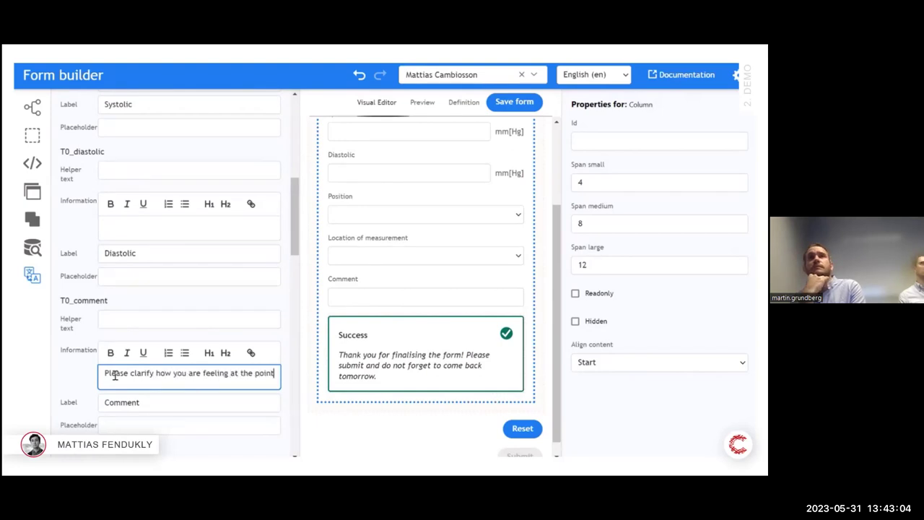
text( of your measurement. It can be any sym)
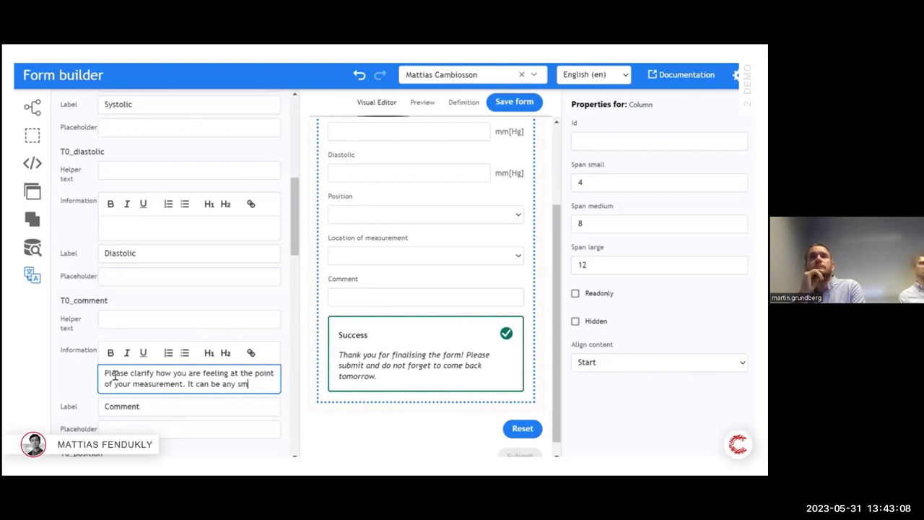
text(ptoms such as headache or dizziness.)
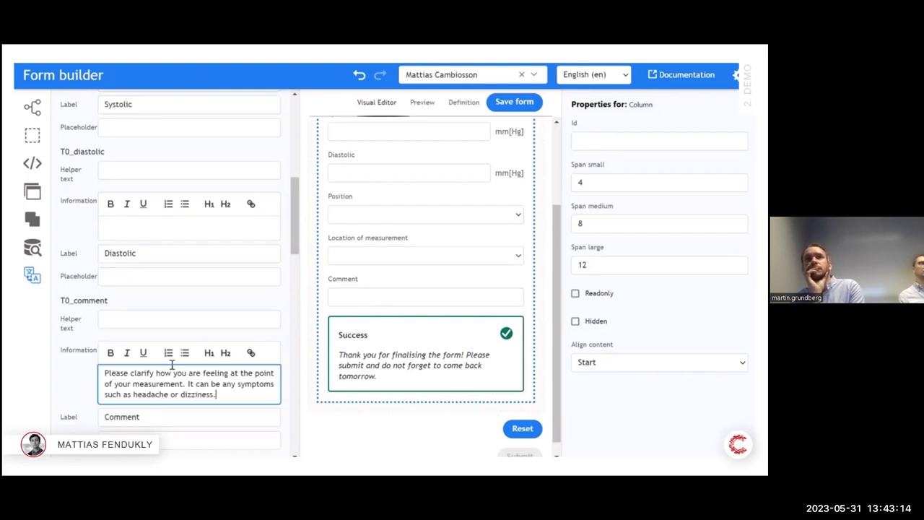
click(91, 387)
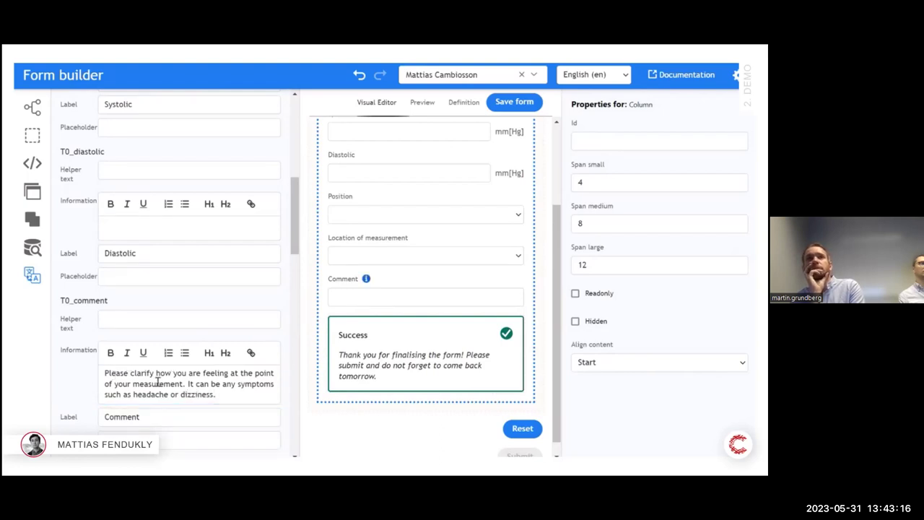
- Preview the form and examine the welcome text, input fields and success message
mouse_move(368, 286)
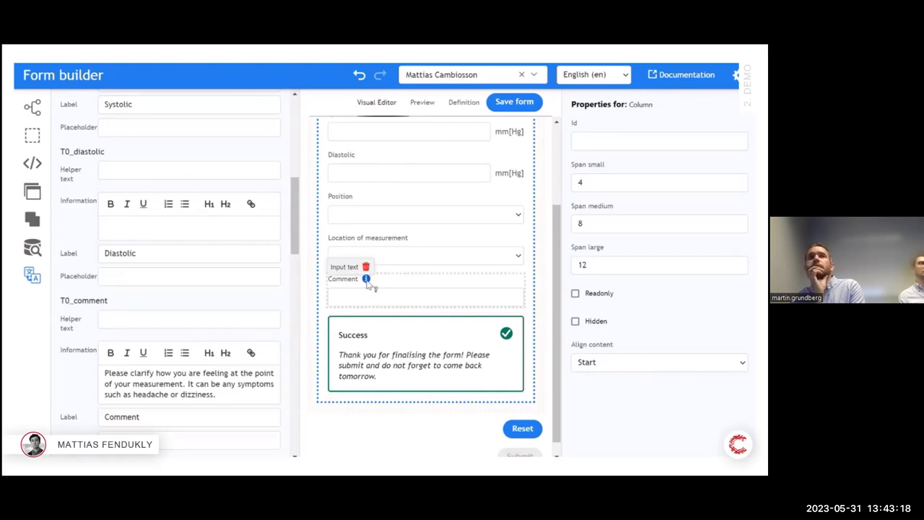
scroll(369, 285, up, 3)
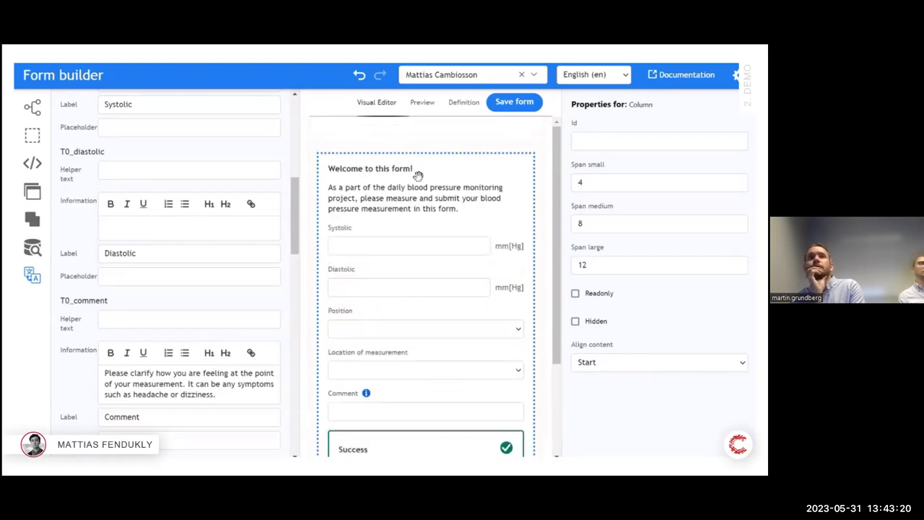
click(423, 103)
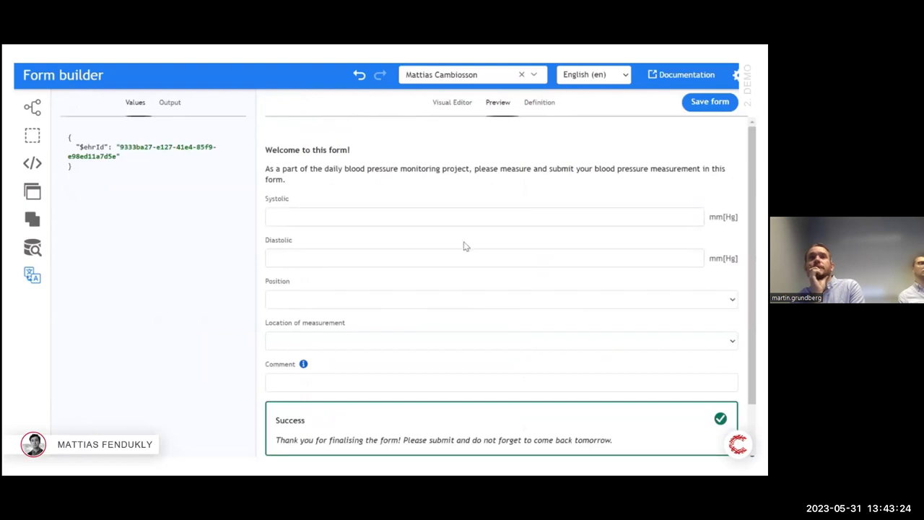
scroll(465, 246, down, 1)
scroll(464, 246, up, 1)
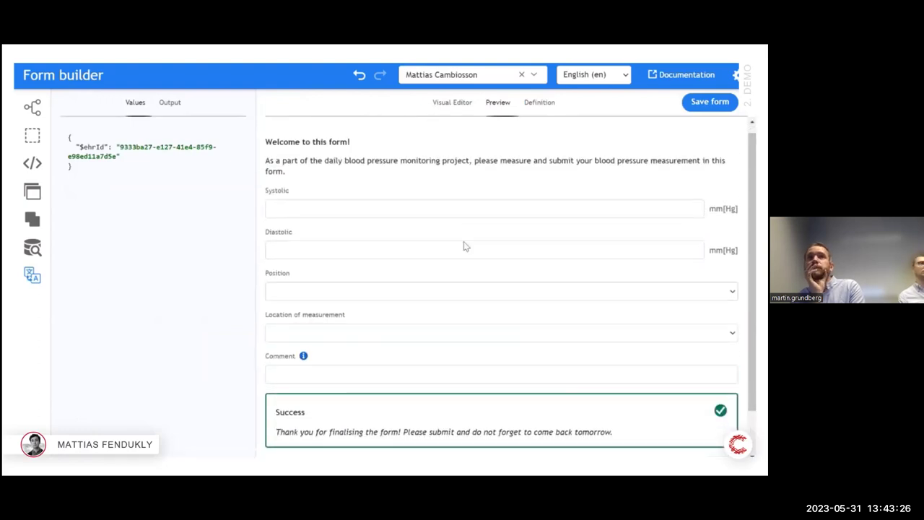
scroll(462, 381, down, 1)
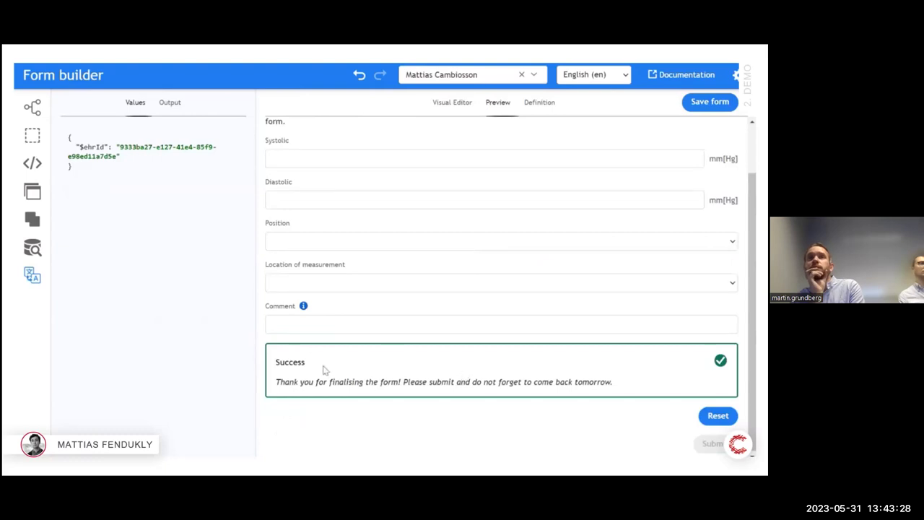
scroll(324, 371, up, 1)
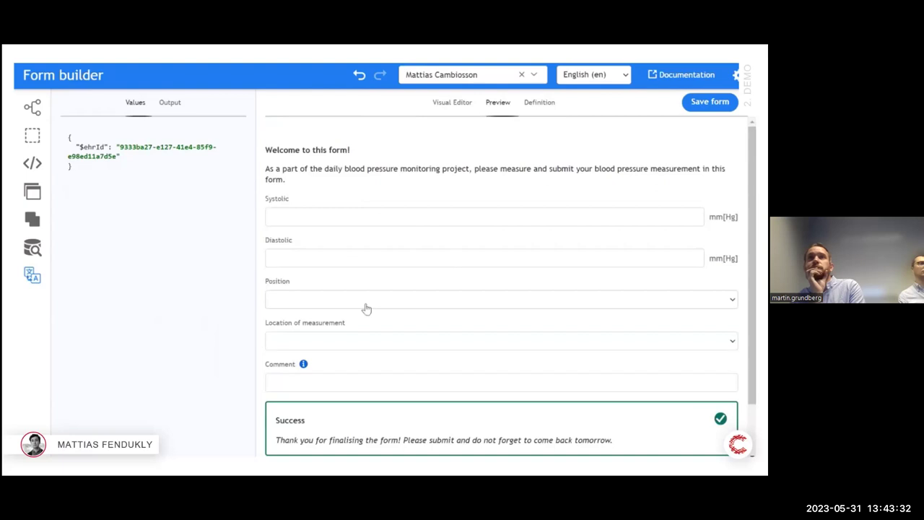
- Add a new form action and enter the Systolic field's id, T0_systolic, as its condition
click(32, 163)
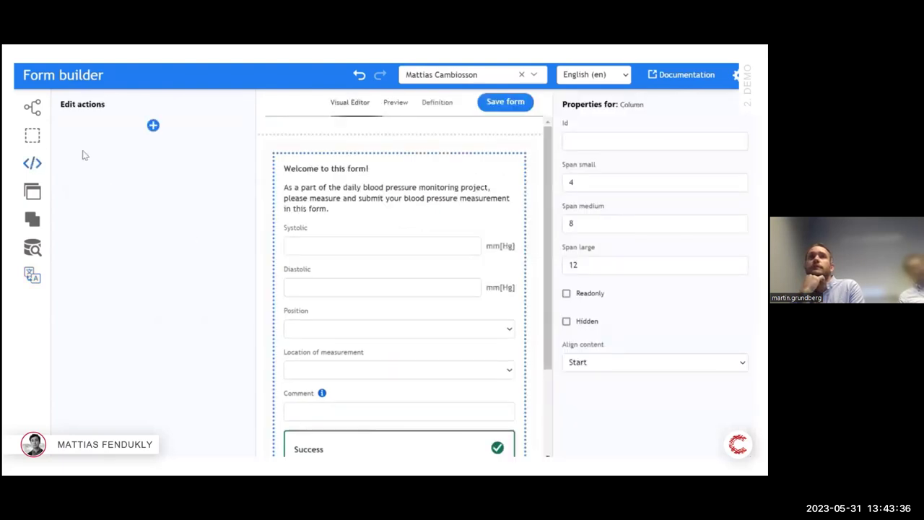
click(153, 126)
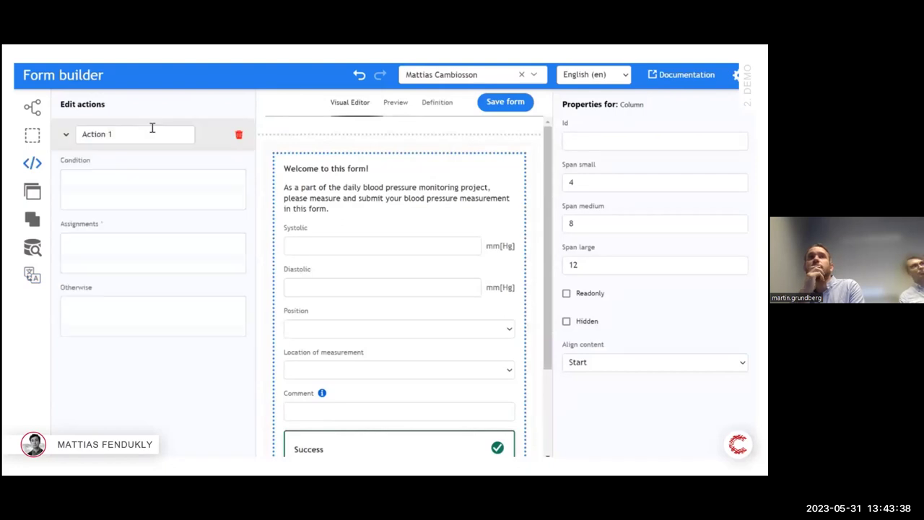
click(388, 235)
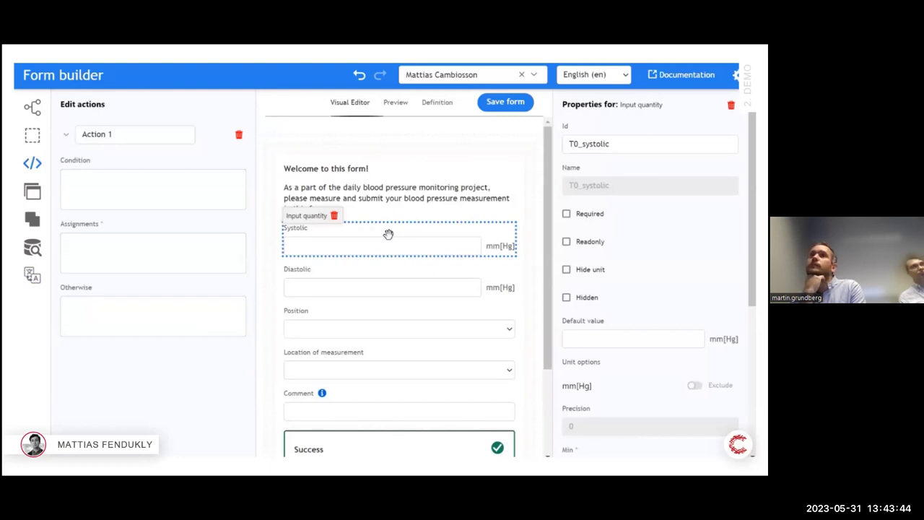
double_click(598, 144)
click(199, 195)
text(T0_systolic)
- Extend the action's condition with the Diastolic field's id so that it reads T0_systolic&&T0_diastolic
click(321, 267)
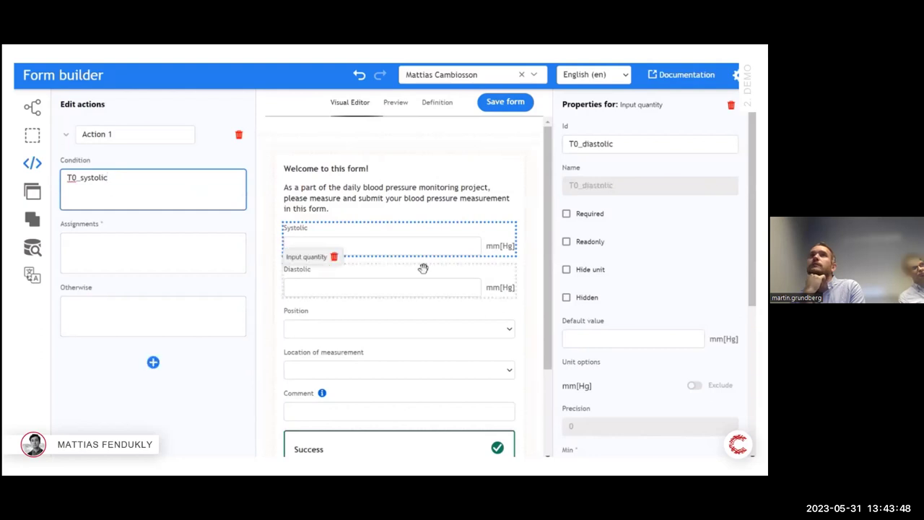
double_click(605, 142)
key(ctrl+c)
click(217, 197)
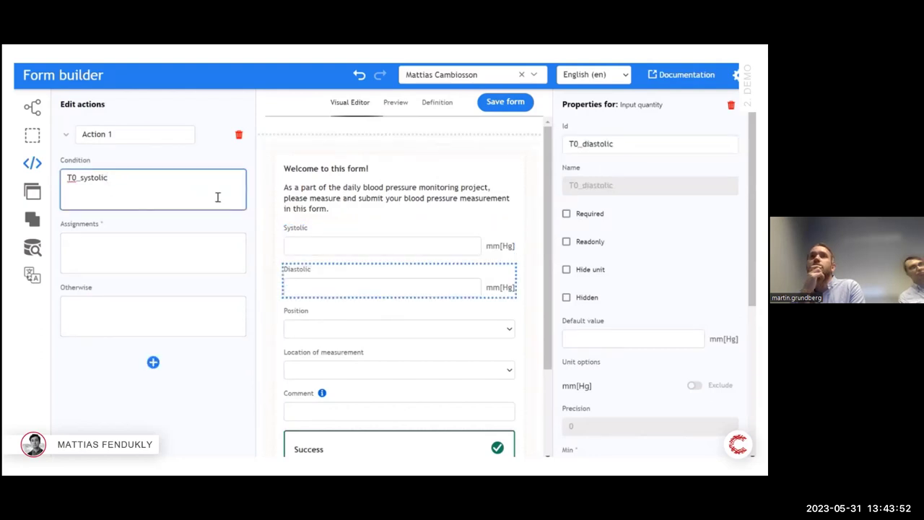
text(&&)
key(ctrl+v)
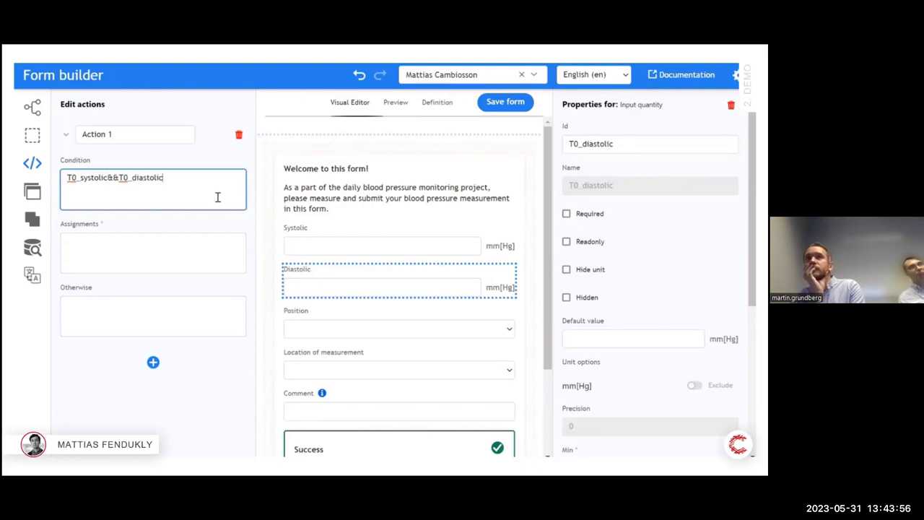
- Set the action's assignment to indicator.hidden=false, using the id of the success indicator
click(203, 240)
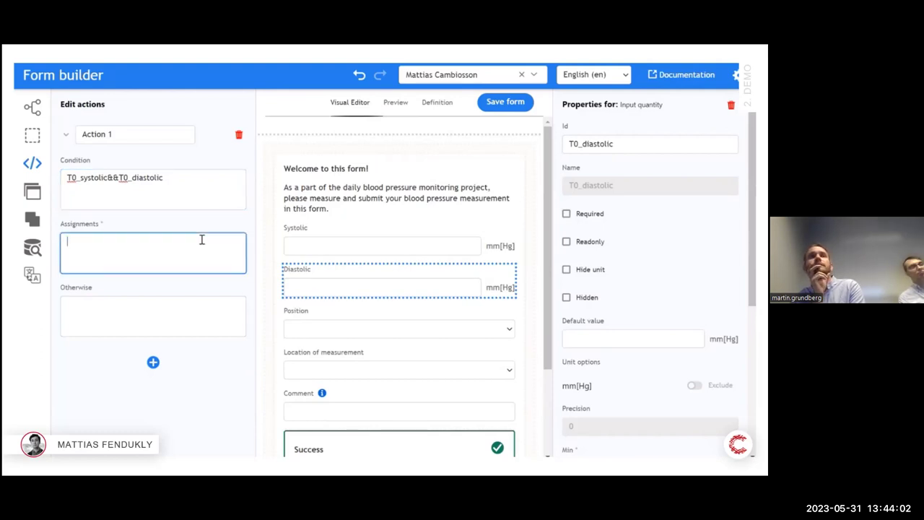
click(380, 442)
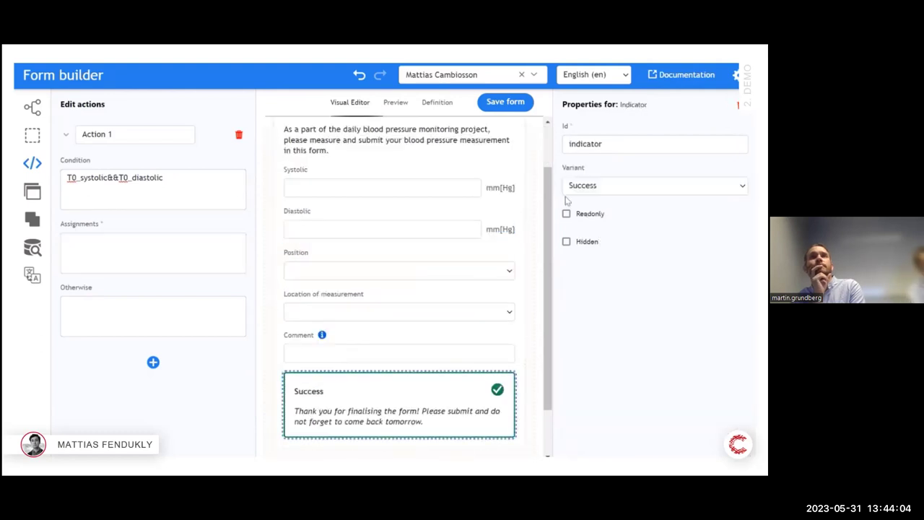
double_click(585, 145)
key(ctrl+c)
click(197, 243)
key(ctrl+v)
key(BackSpace)
key(BackSpace)
key(BackSpace)
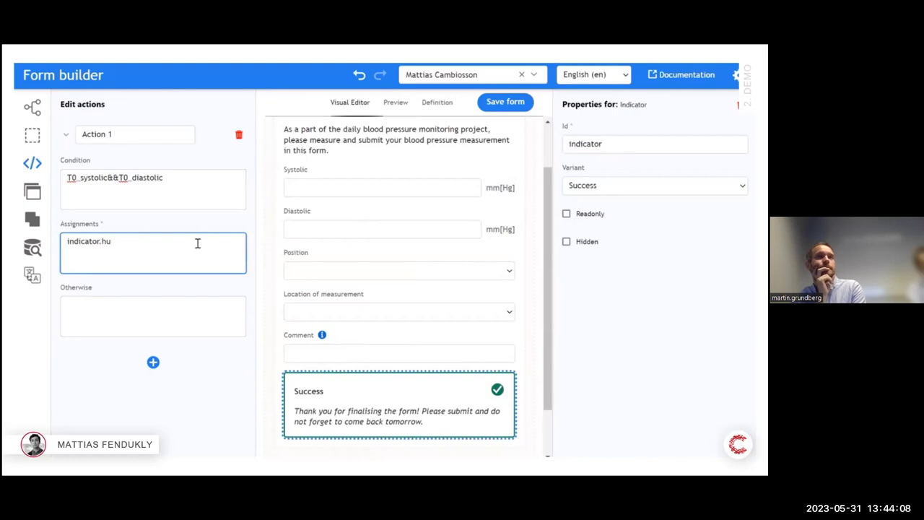
text(idden=false)
- Reuse the assignment for the action's otherwise case, changing its value so it reads indicator.hidden=true
key(ctrl+a)
key(ctrl+c)
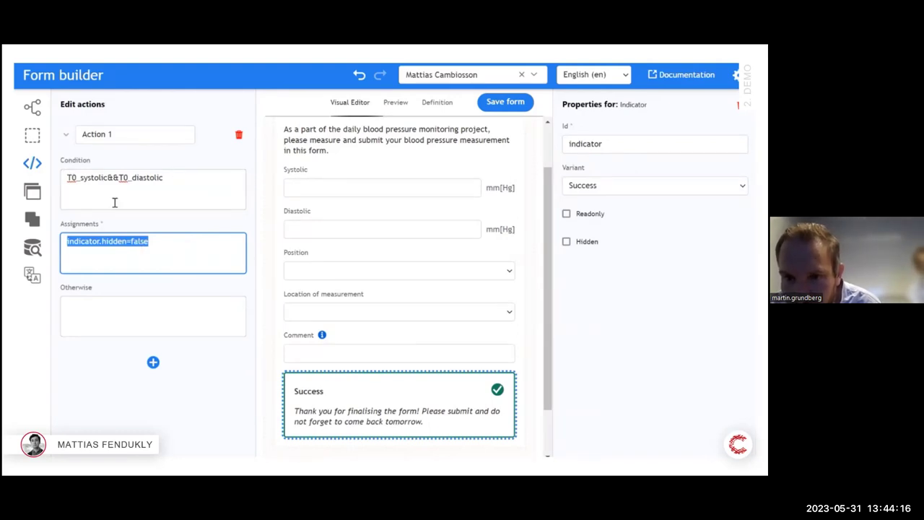
click(112, 306)
key(ctrl+v)
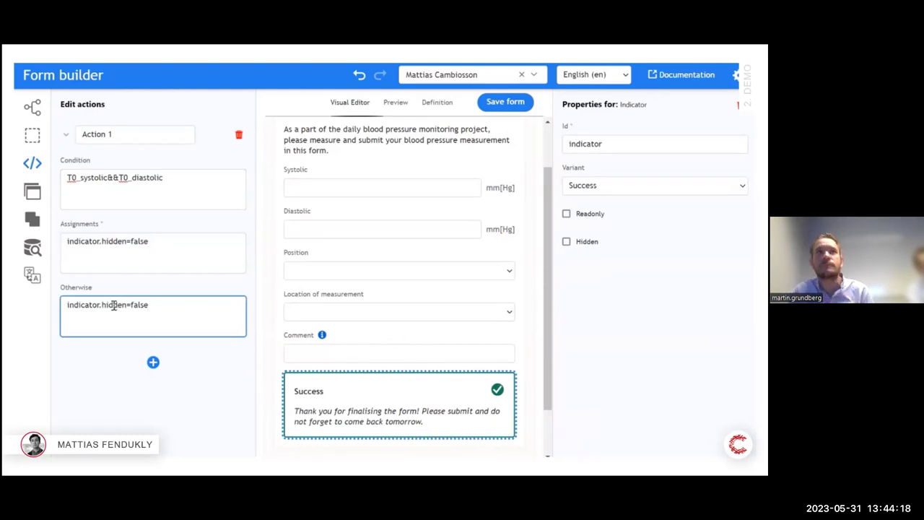
key(shift+Left)
key(shift+Left)
key(shift+Left)
text(true)
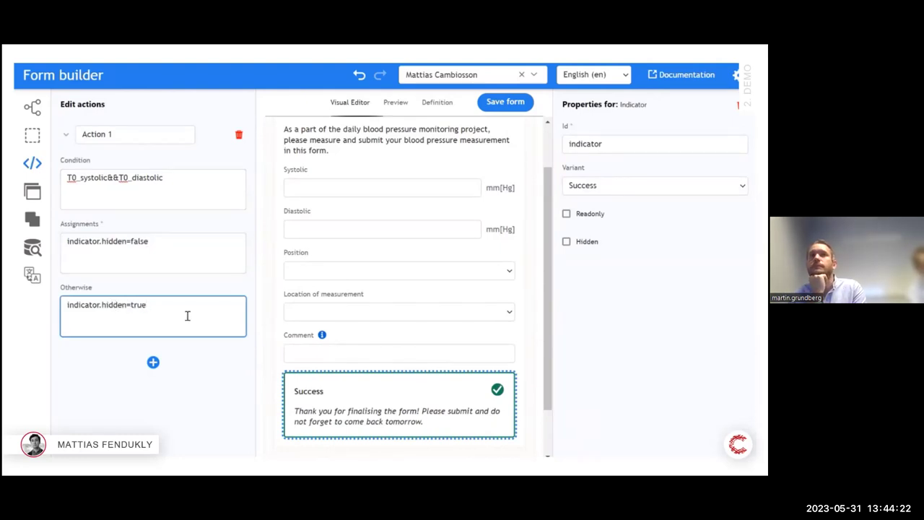
- Preview the form and enter a test measurement of 130 mm[Hg] systolic and 80 mm[Hg] diastolic
click(396, 103)
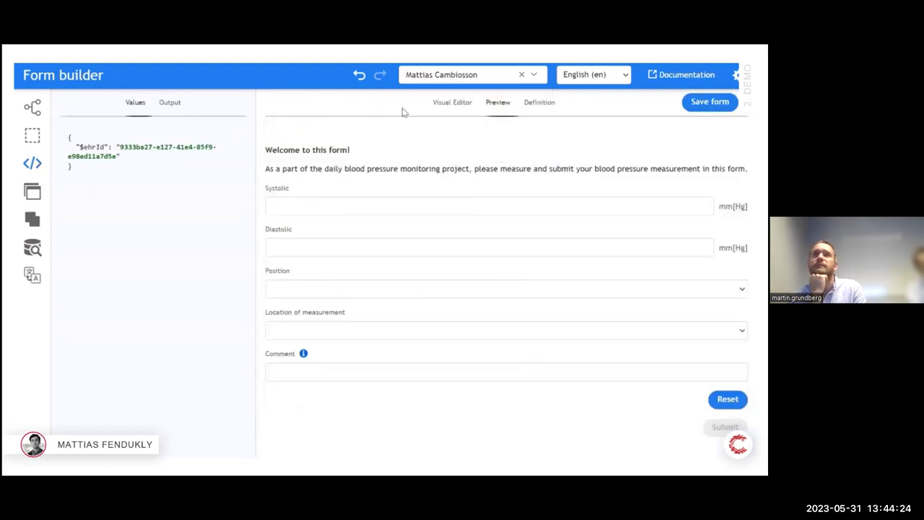
click(368, 207)
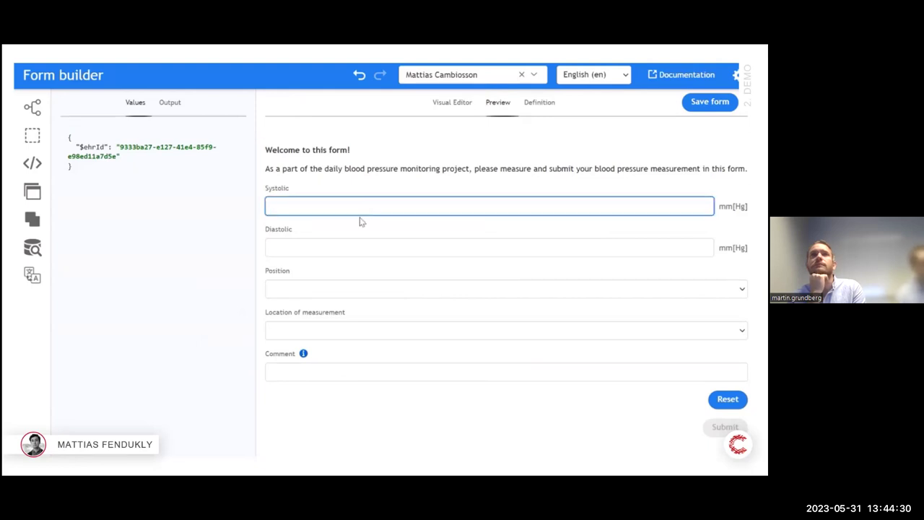
text(180)
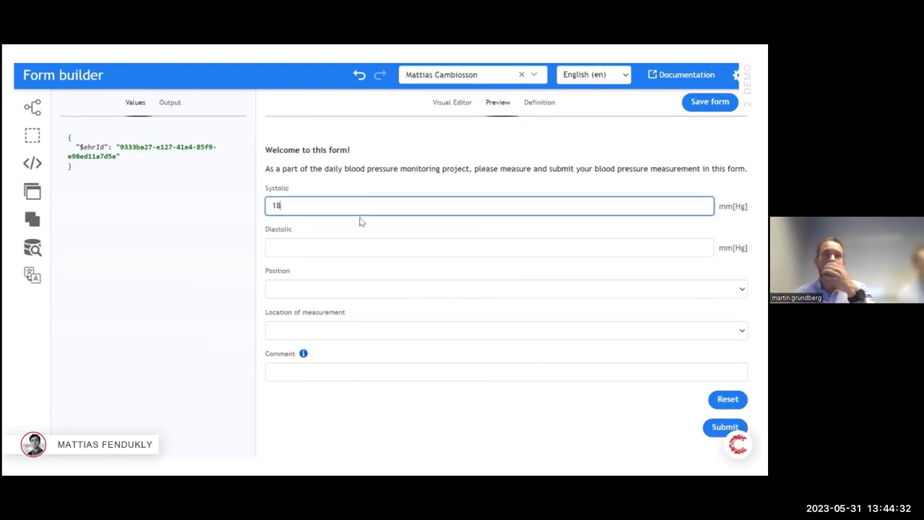
key(BackSpace)
key(BackSpace)
text(30)
click(358, 248)
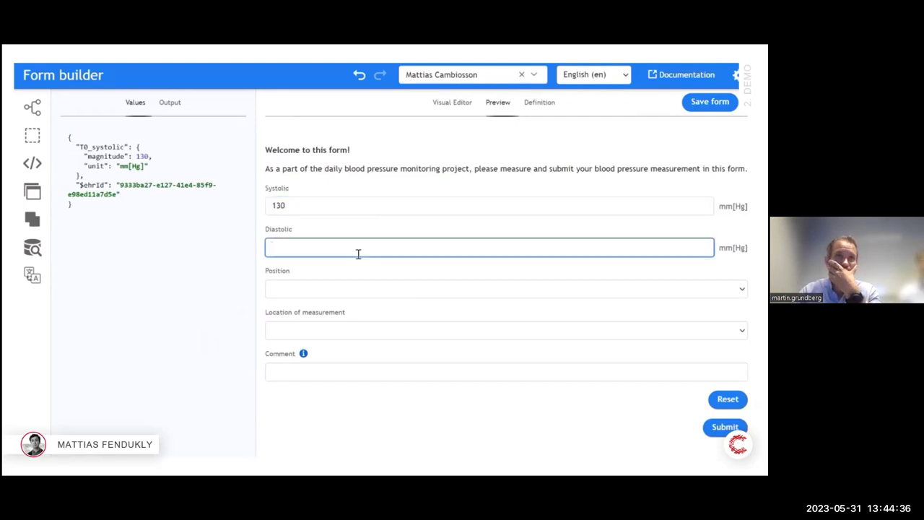
text(80)
scroll(358, 254, down, 1)
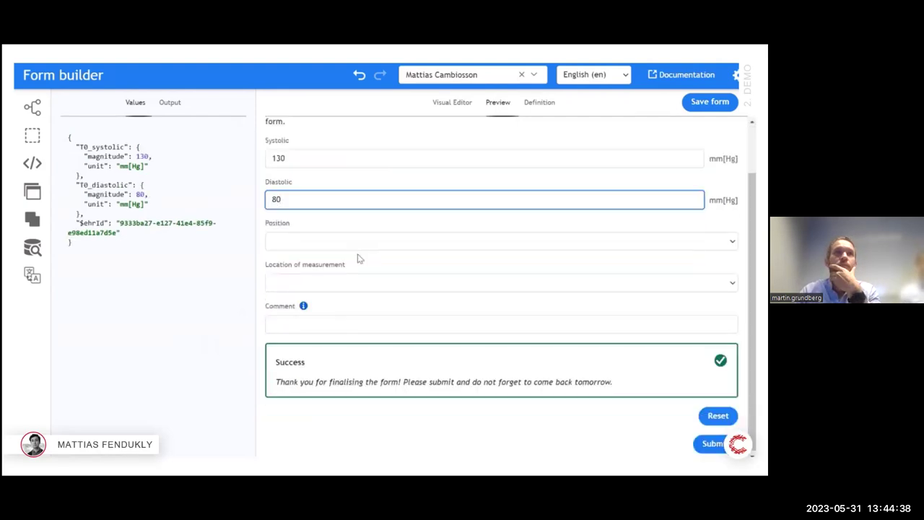
- Set the measurement's position to Standing and its location of measurement to Right arm
click(357, 245)
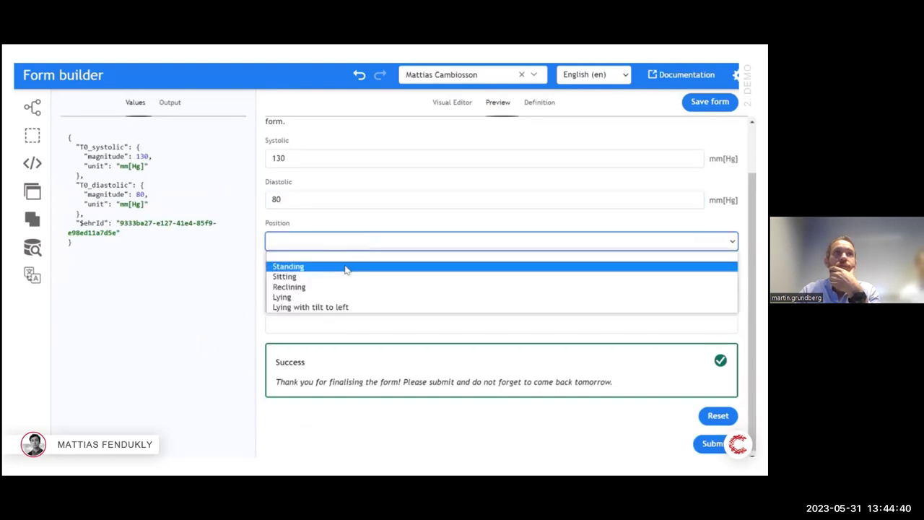
click(347, 267)
click(345, 283)
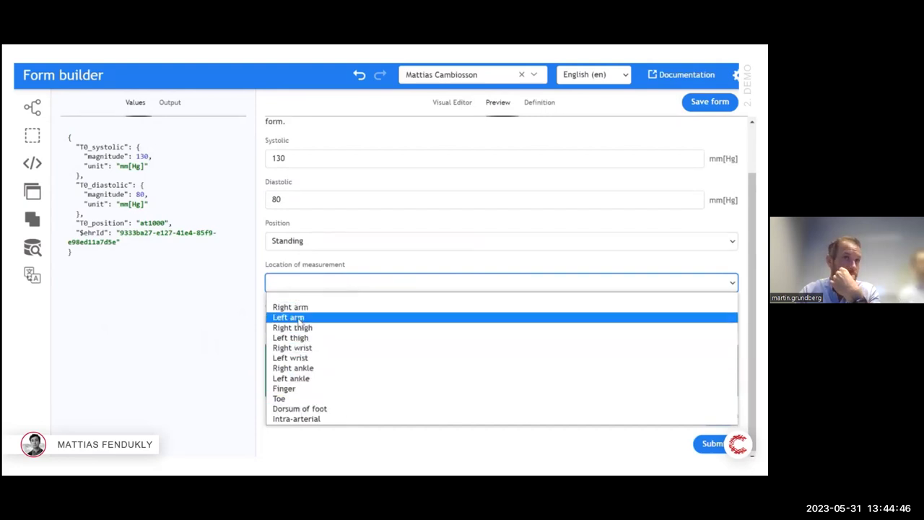
click(321, 307)
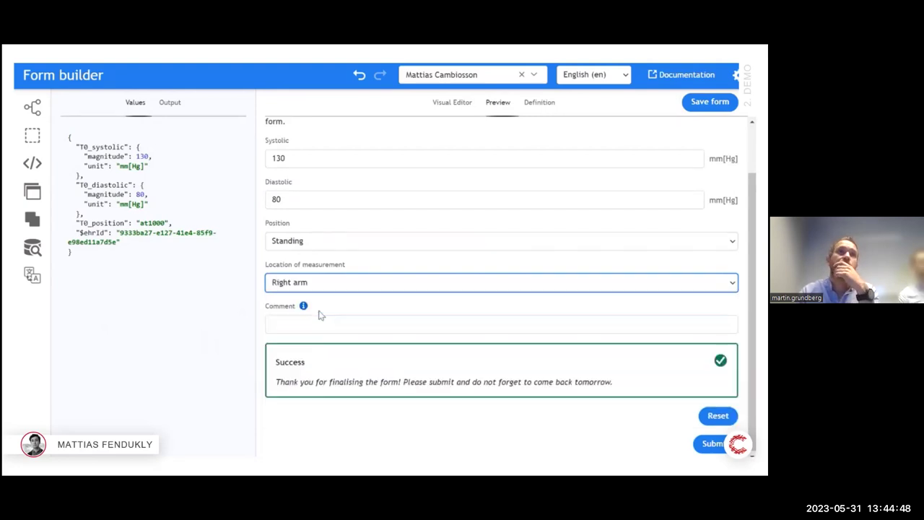
- Add the comment "I am not feeling well today, very tired..." and submit the previewed form
click(315, 323)
text(I am n)
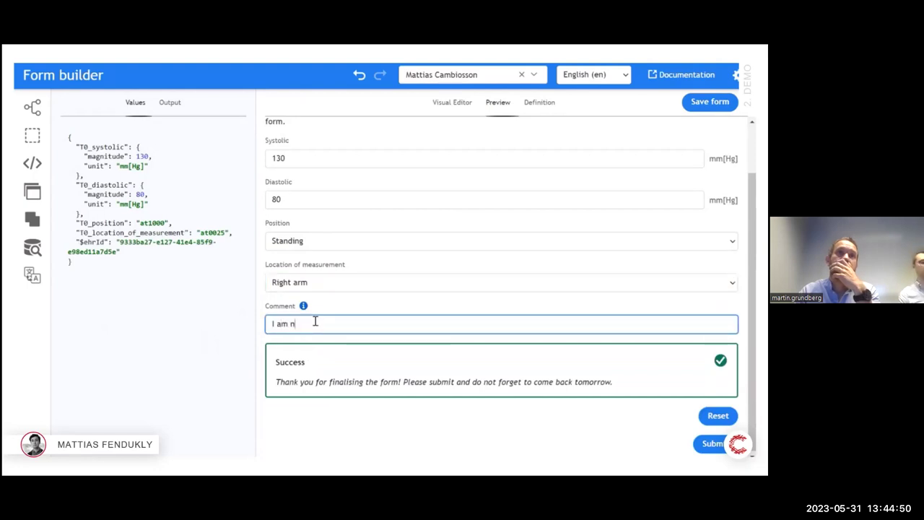
text(ot feeling well today, very tired...)
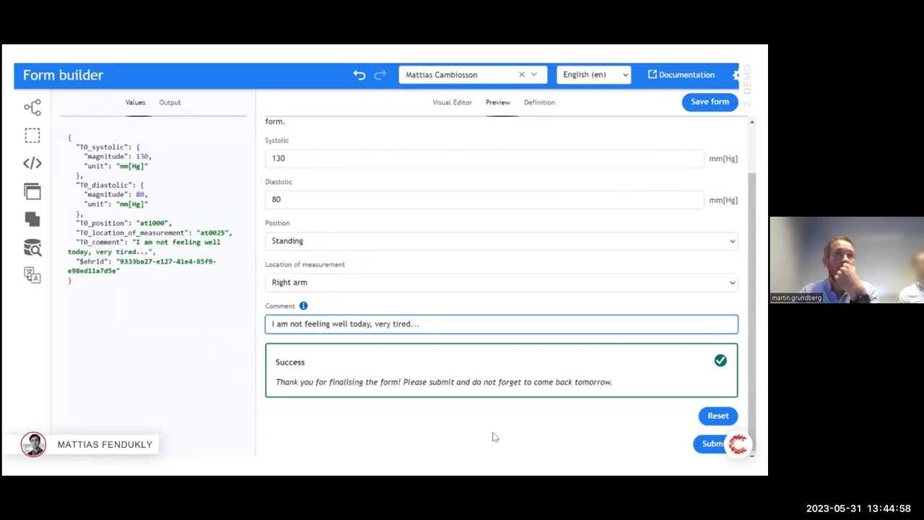
click(715, 445)
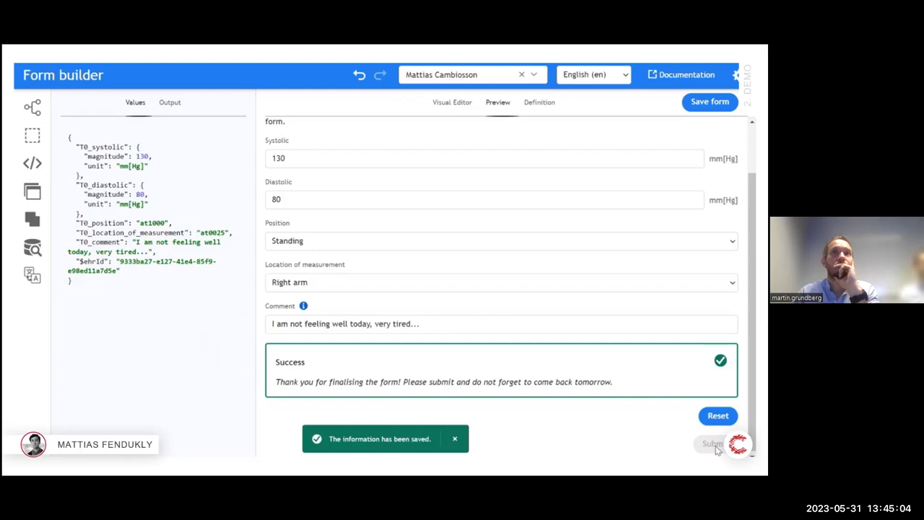
- Start saving the form and name it BP-measurement-project
click(705, 107)
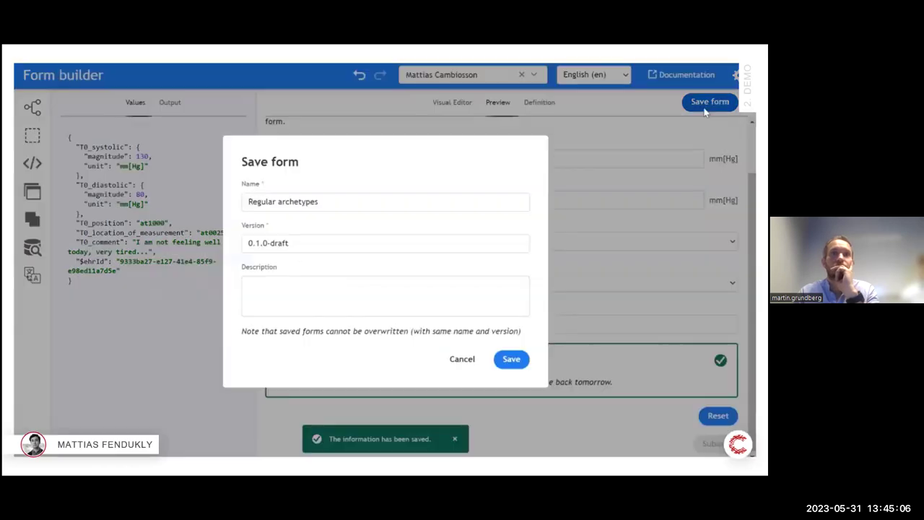
triple_click(425, 203)
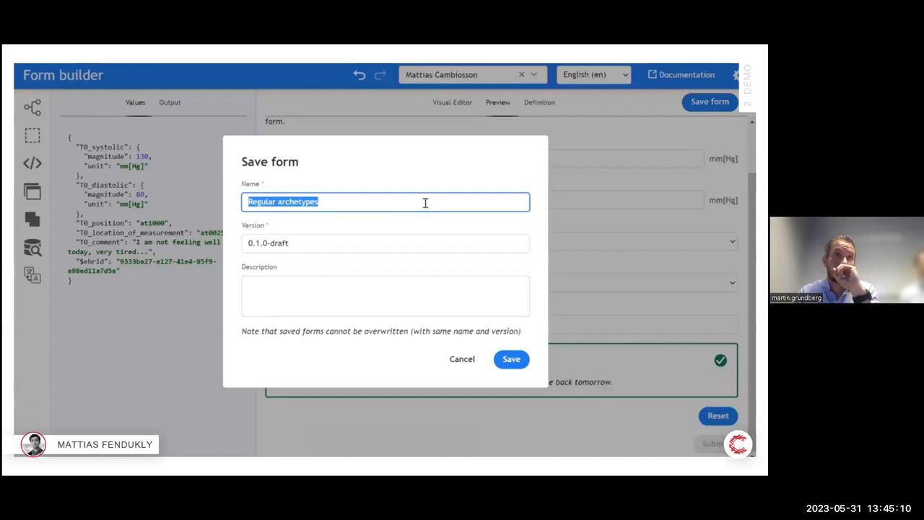
text(BP-measurement-preojc)
key(BackSpace)
key(BackSpace)
key(BackSpace)
key(BackSpace)
text(oject)
- Set the form's version to 0.1.0 without the draft suffix and save it
key(Tab)
key(End)
key(BackSpace)
key(BackSpace)
key(BackSpace)
key(BackSpace)
key(BackSpace)
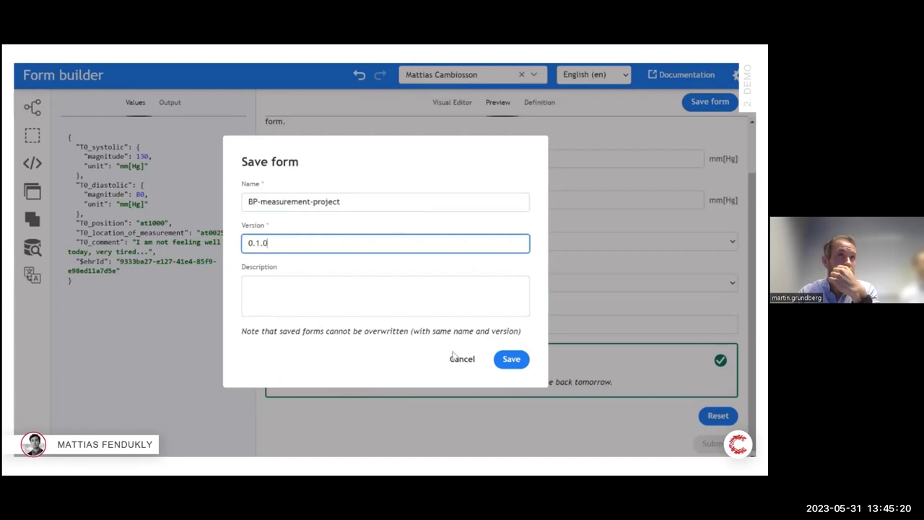
click(509, 361)
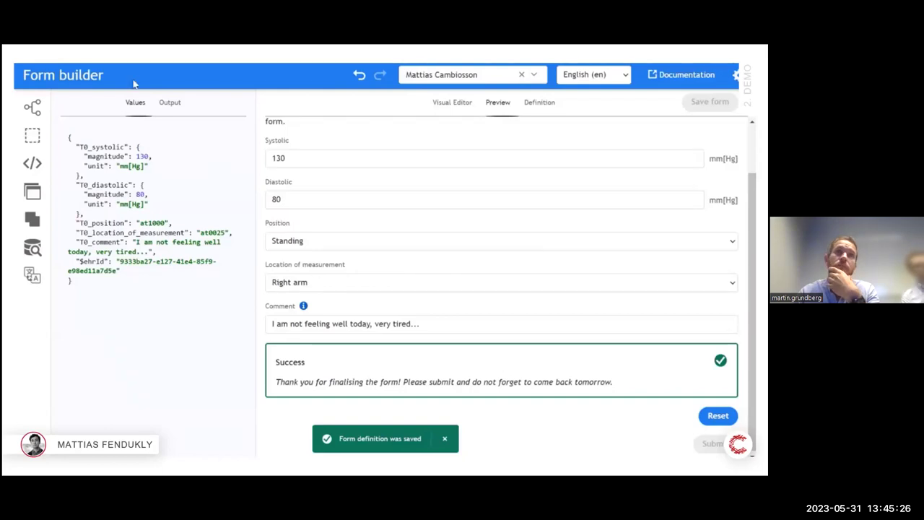
- Switch to the CKM and open the BP-measurement-project entry among its forms
key(alt+Tab)
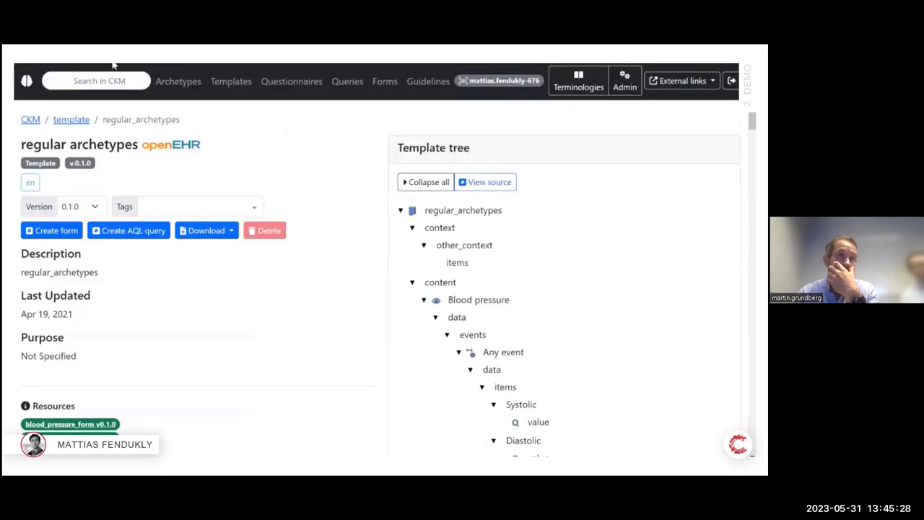
click(390, 90)
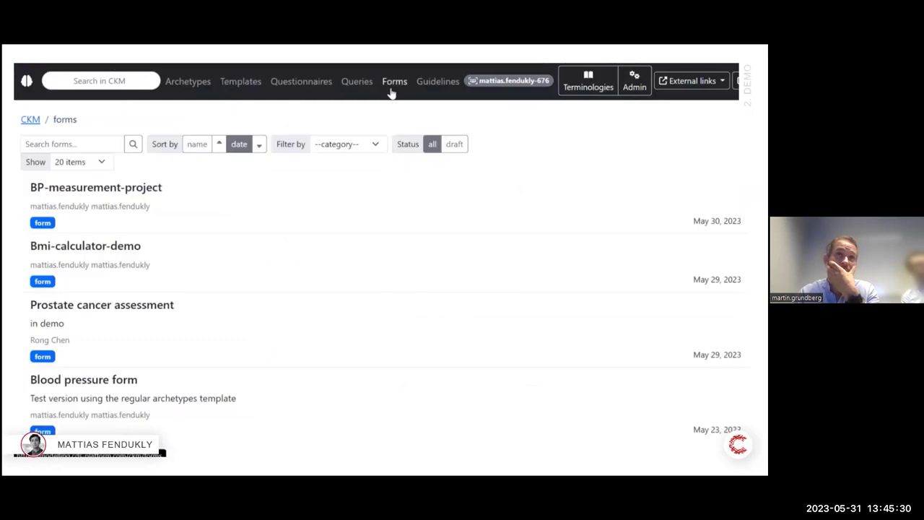
click(134, 206)
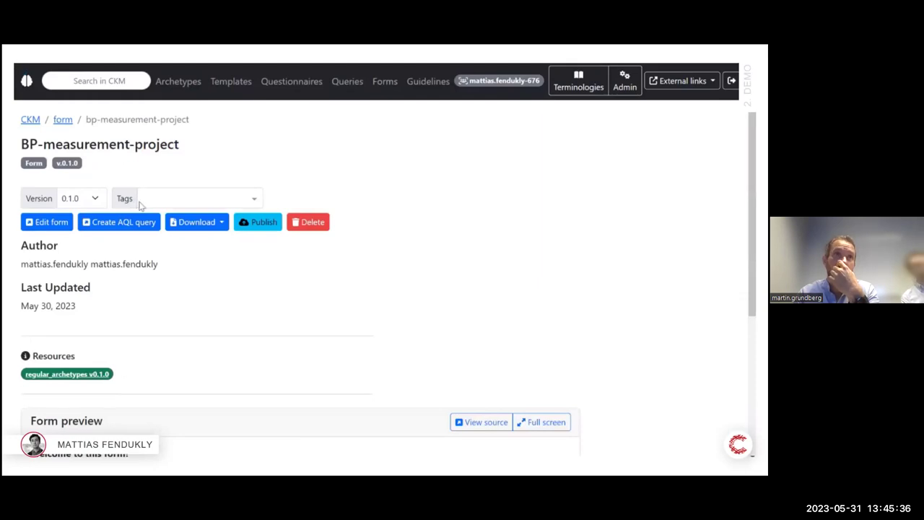
- Review the BP-measurement-project form's preview and publish the form
scroll(181, 283, down, 3)
scroll(190, 287, down, 1)
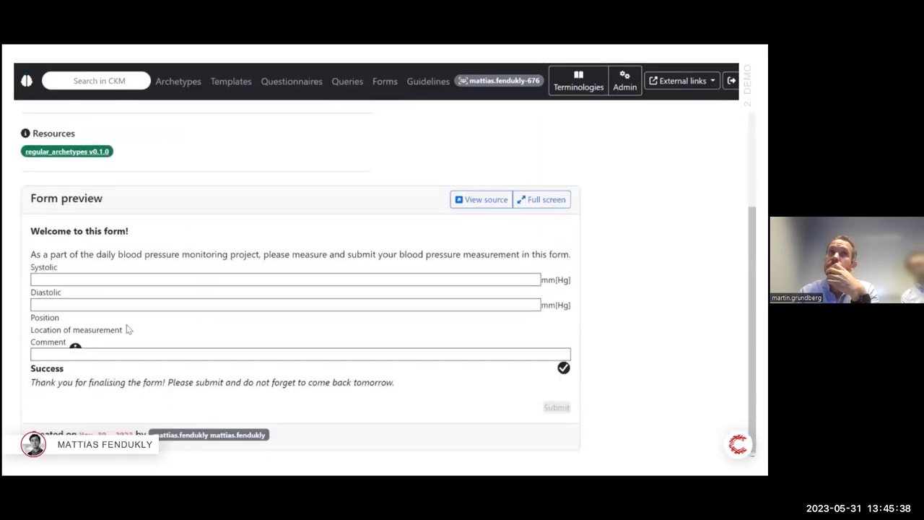
scroll(275, 325, up, 4)
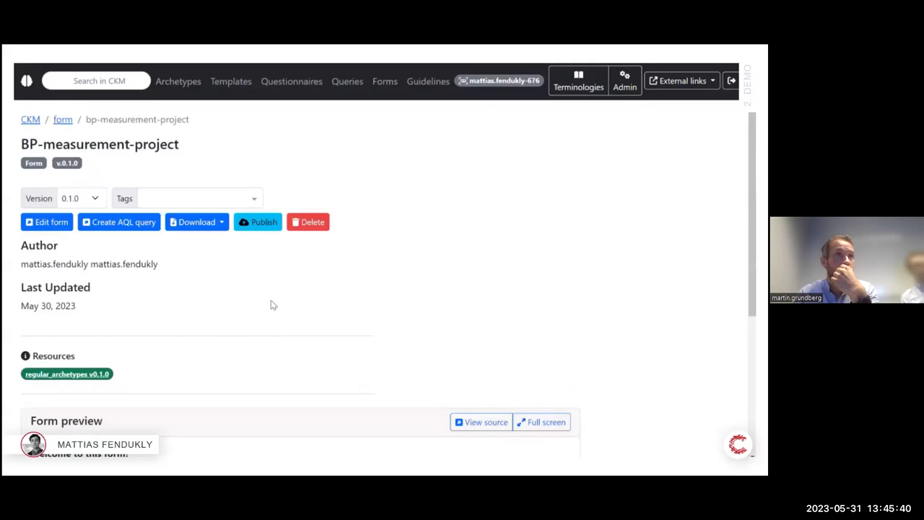
click(255, 224)
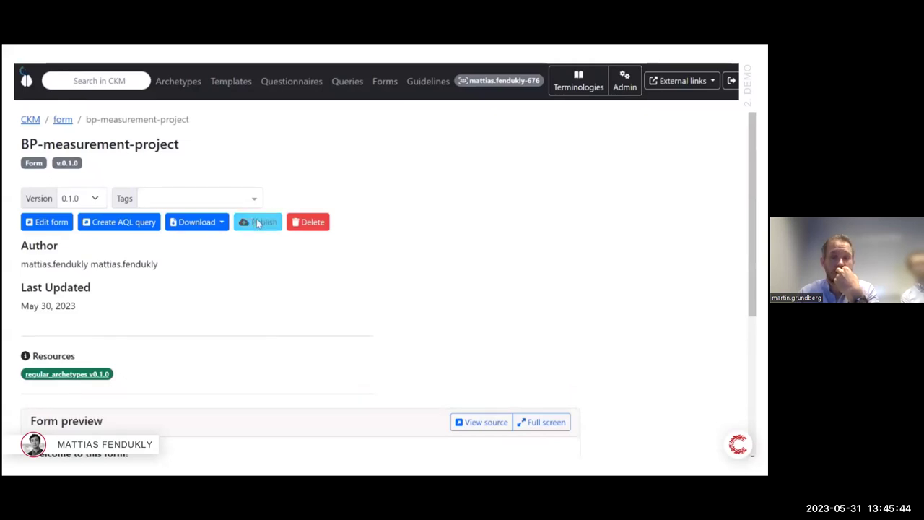
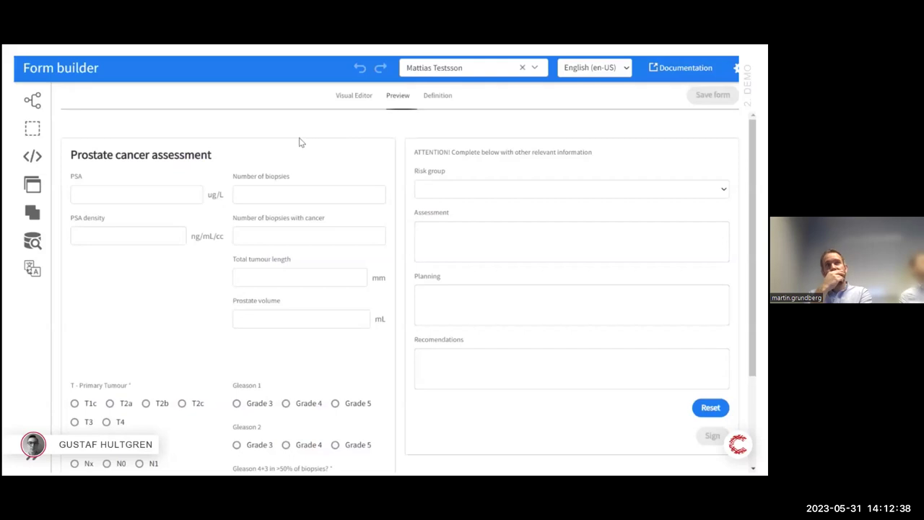
- In the prostate cancer assessment preview, enter a PSA of 5 ug/L and a PSA density of 0.2 ng/mL/cc
click(120, 188)
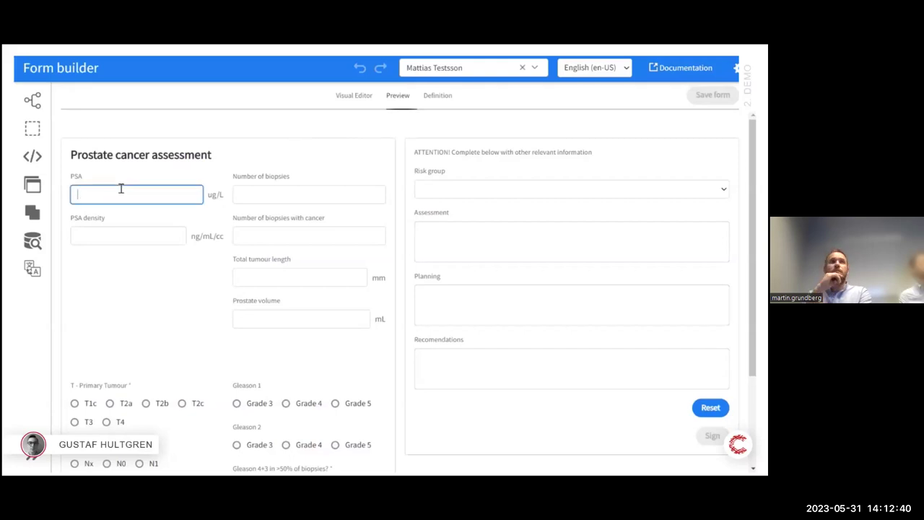
text(5)
click(115, 231)
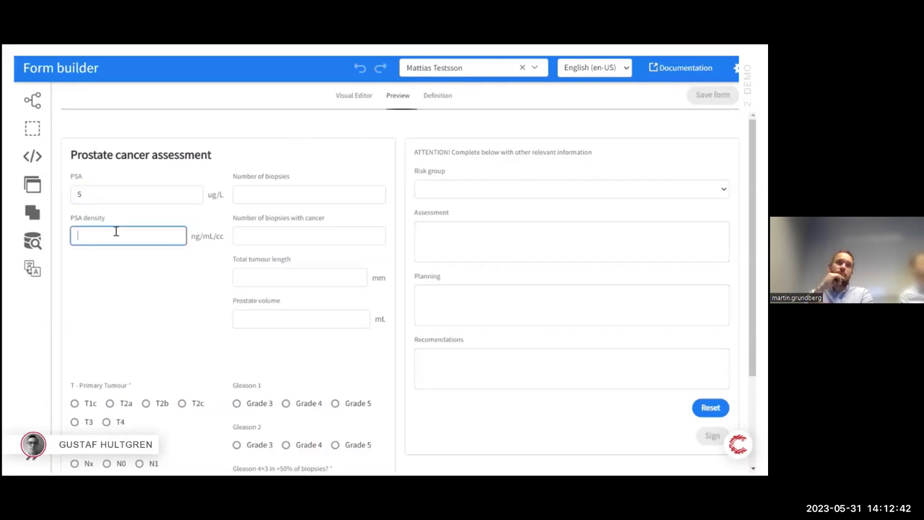
text(0.2)
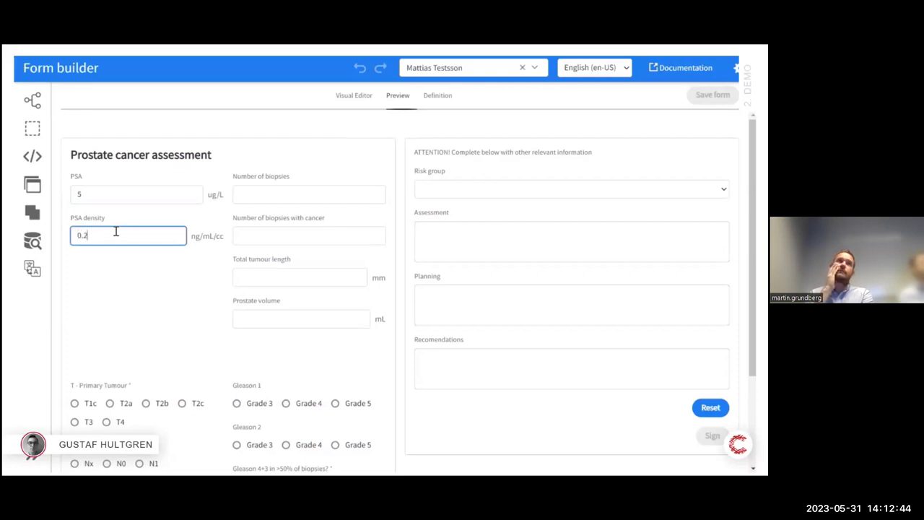
- Enter 12 as the number of biopsies and 2 as the number of biopsies with cancer
click(269, 198)
text(12)
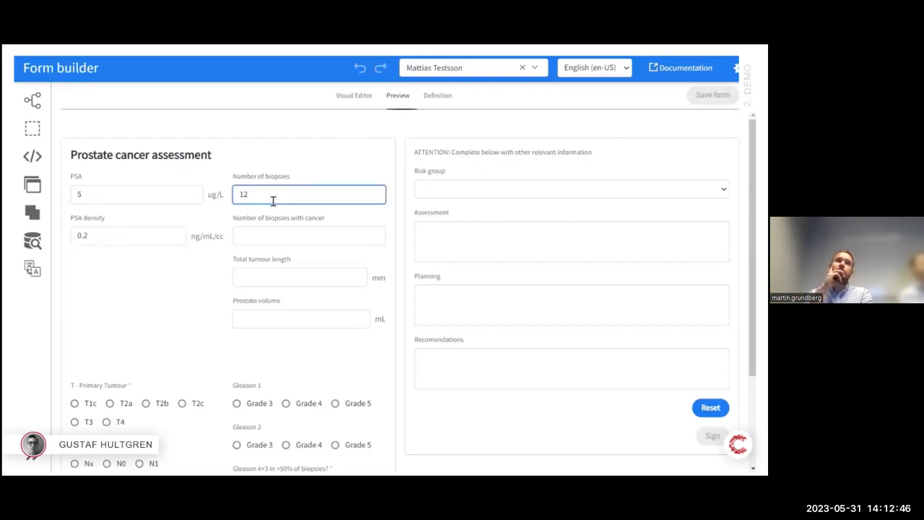
click(319, 233)
text(2)
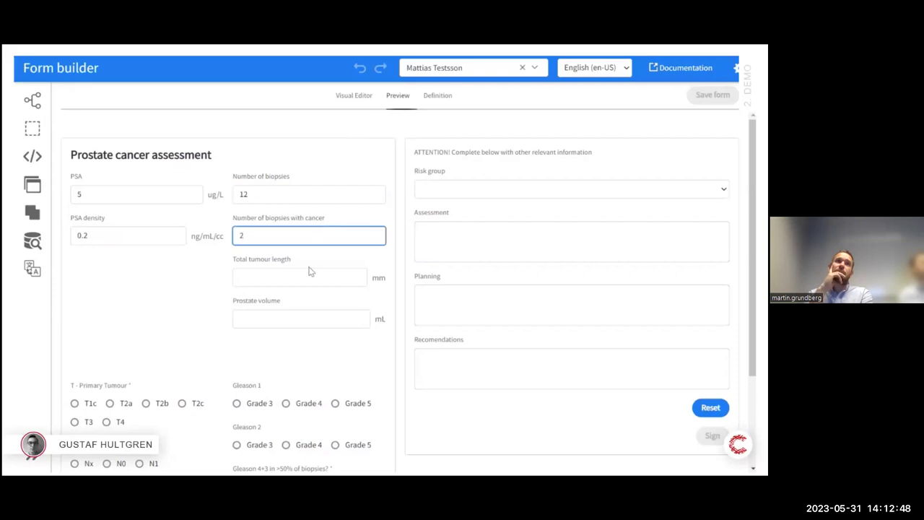
- Set the total tumour length to 25 mm and the prostate volume to 45 mL
click(307, 274)
text(25)
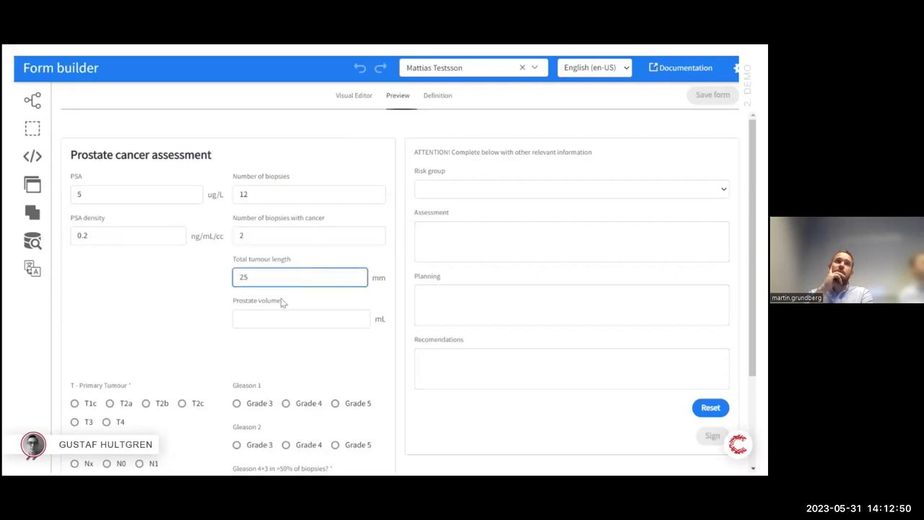
click(291, 318)
text(45)
click(141, 328)
- Classify the primary tumour as T2b, the regional lymph nodes as N0 and distant metastasis as M0
scroll(141, 328, down, 3)
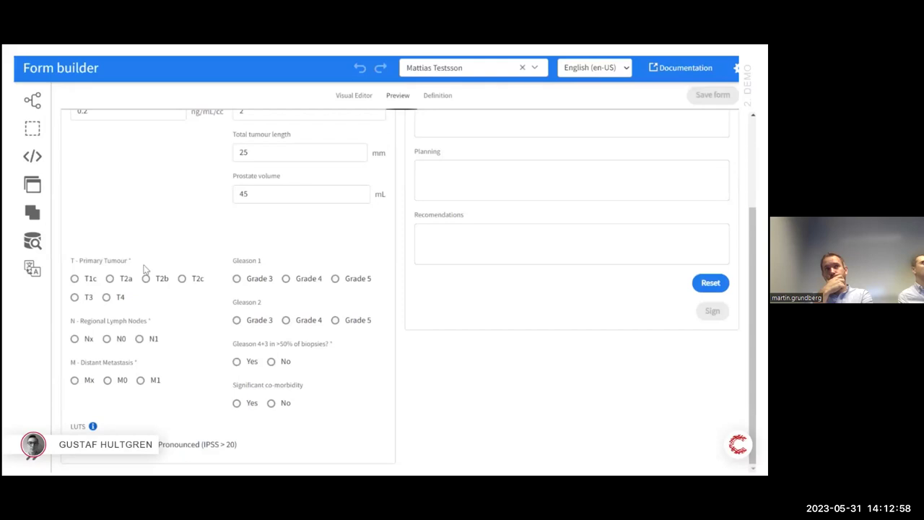
click(156, 286)
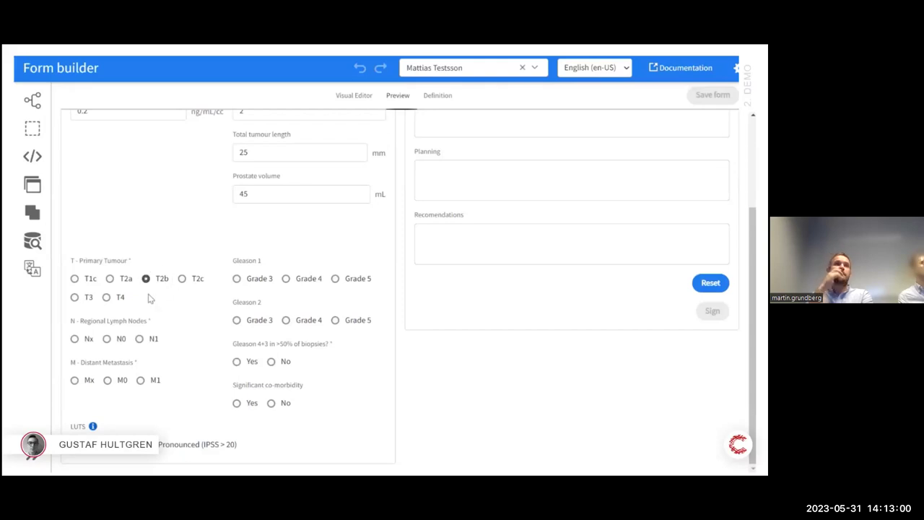
click(109, 341)
click(110, 380)
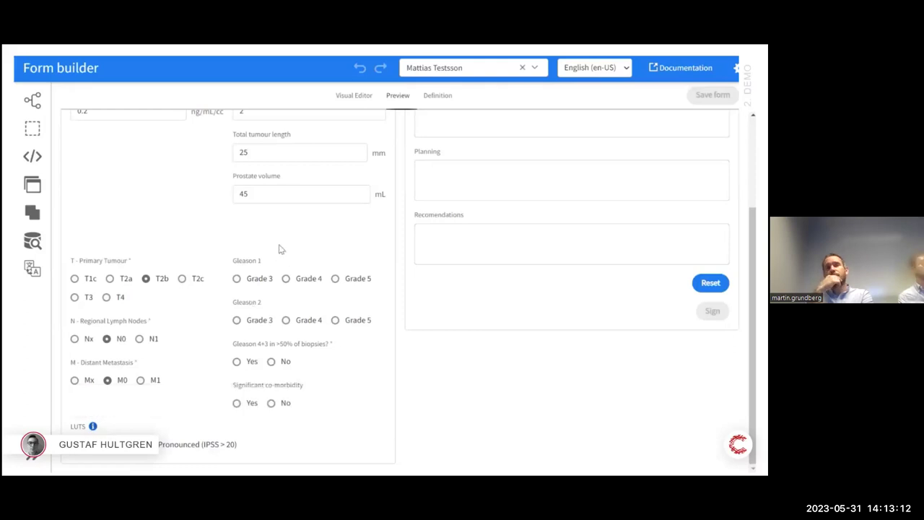
- Set Gleason 1 to Grade 3 and Gleason 2 to Grade 4, and answer No for Gleason 4+3 in >50% of biopsies and significant co-morbidity
click(238, 279)
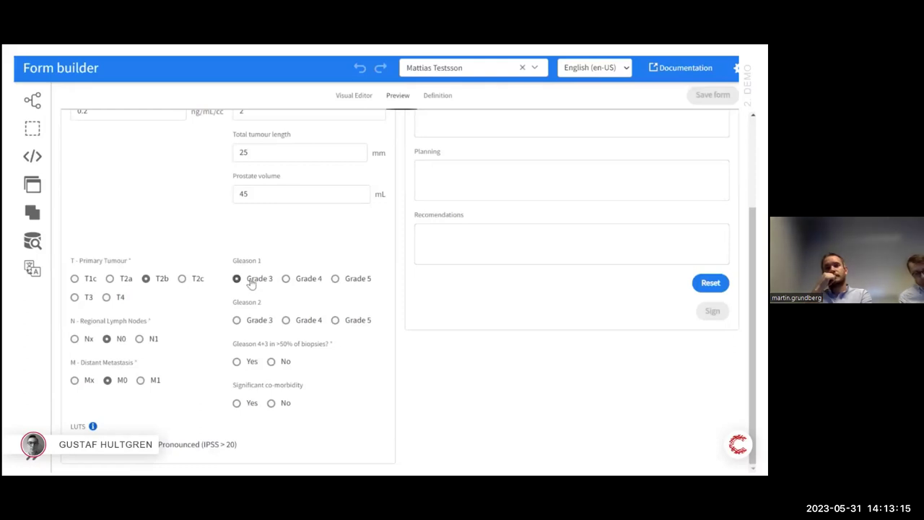
click(307, 324)
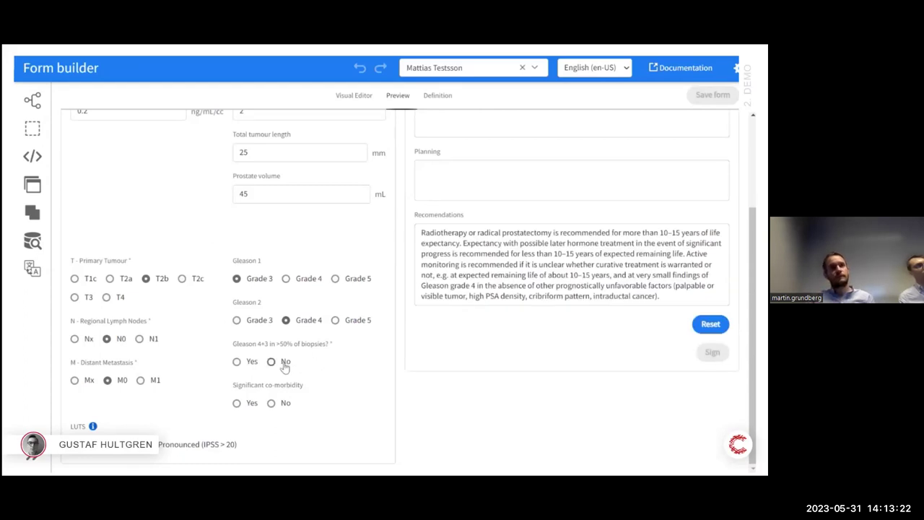
click(284, 365)
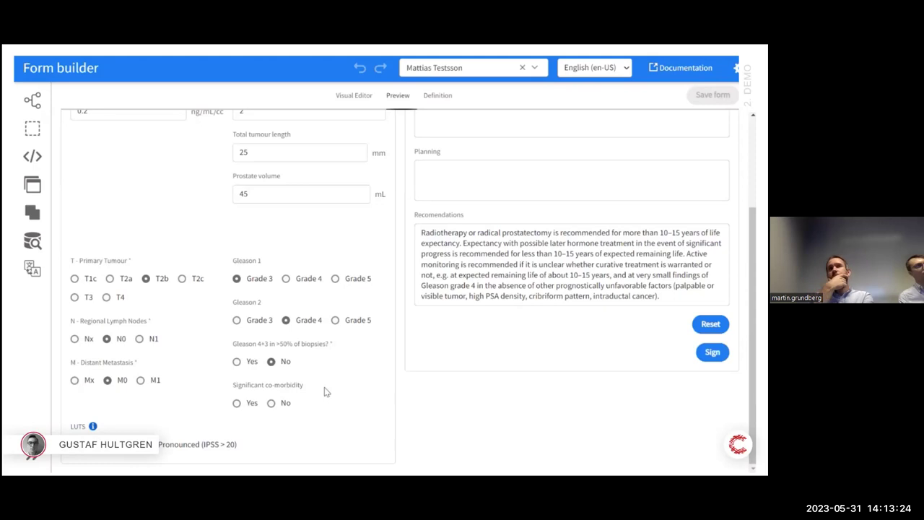
click(274, 403)
scroll(340, 332, up, 3)
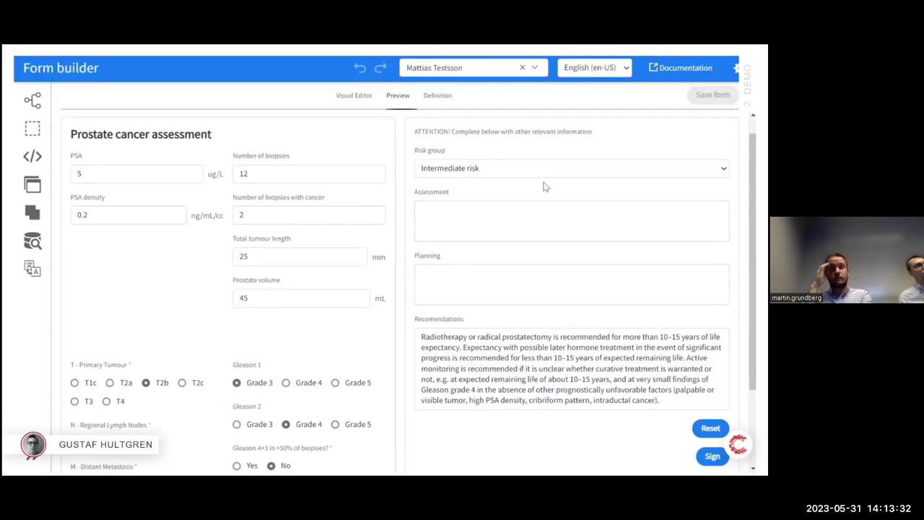
- Switch the risk group to Very low risk and set it back to Intermediate risk
click(505, 172)
click(491, 192)
click(478, 167)
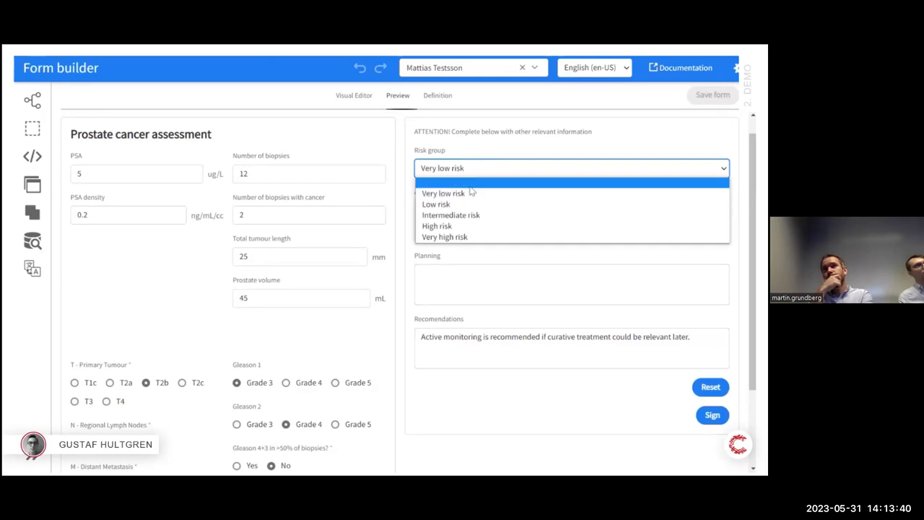
click(464, 214)
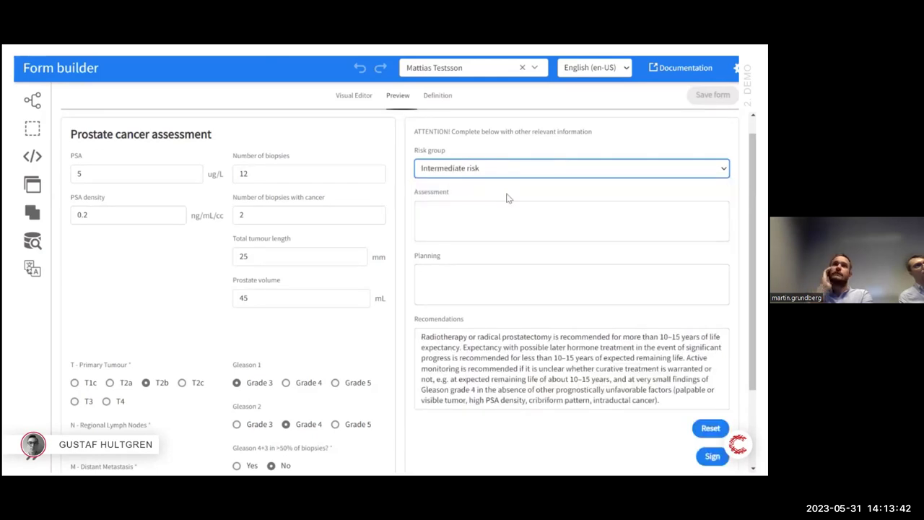
- Enter the assessment "70 y.o. prostate ca patient with no significant co-morbidities. T2bN0M0. Gleason 3 + 4."
click(501, 217)
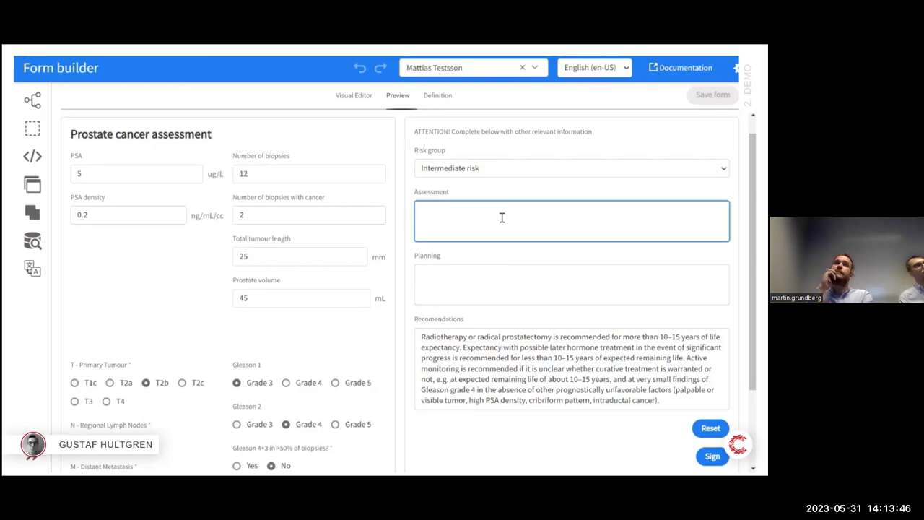
text(70 y.o)
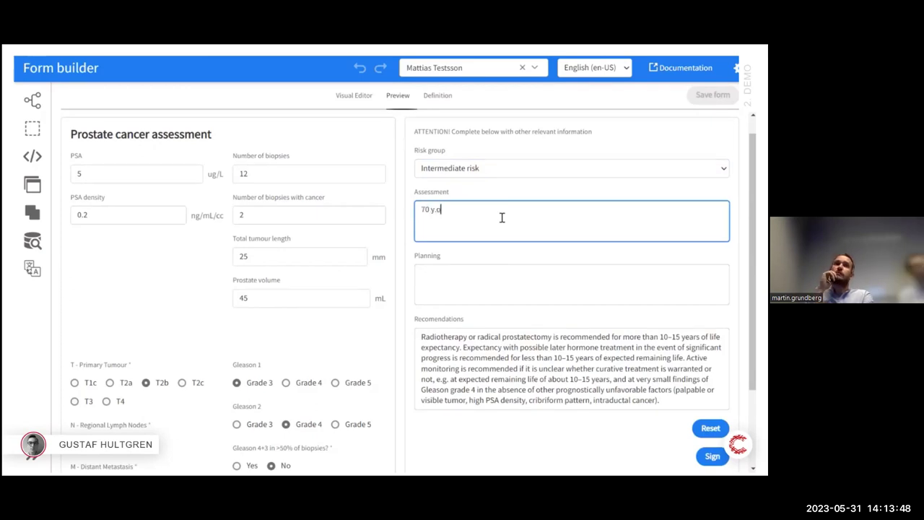
text(. prostate ca patient with no)
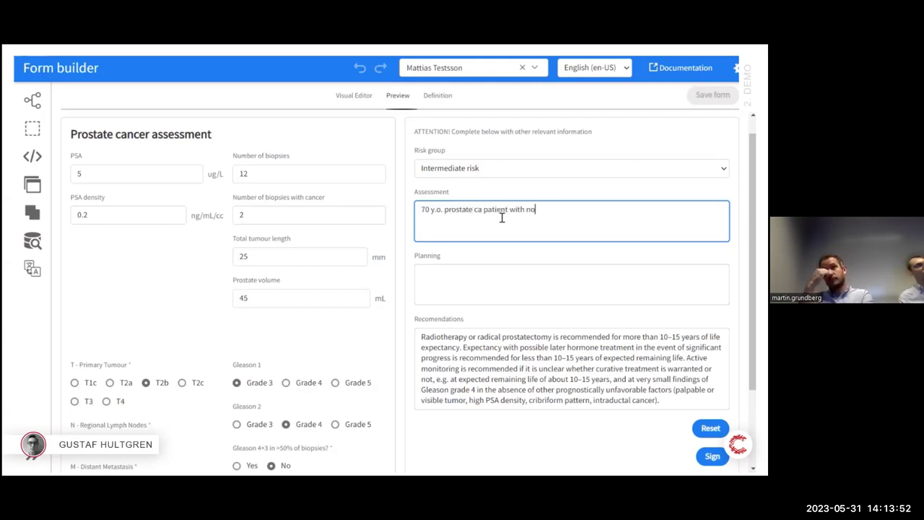
text( significant )
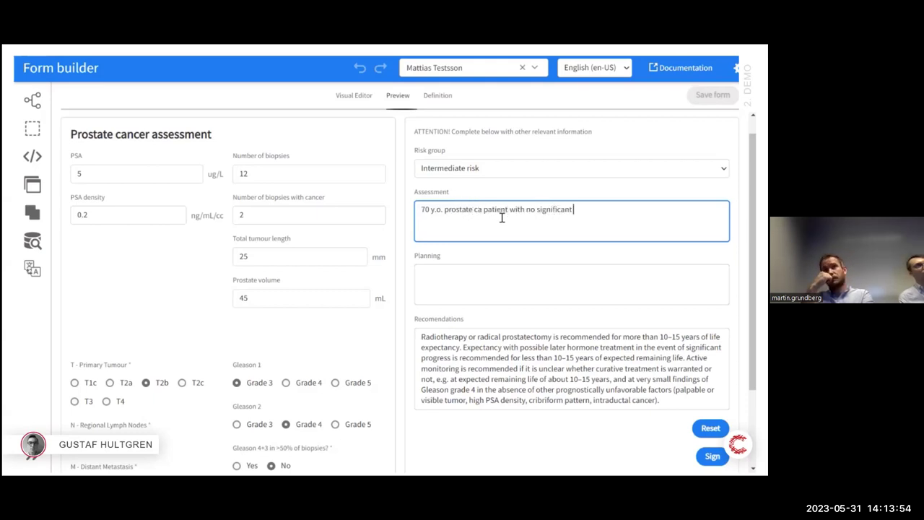
text(co-morbidities)
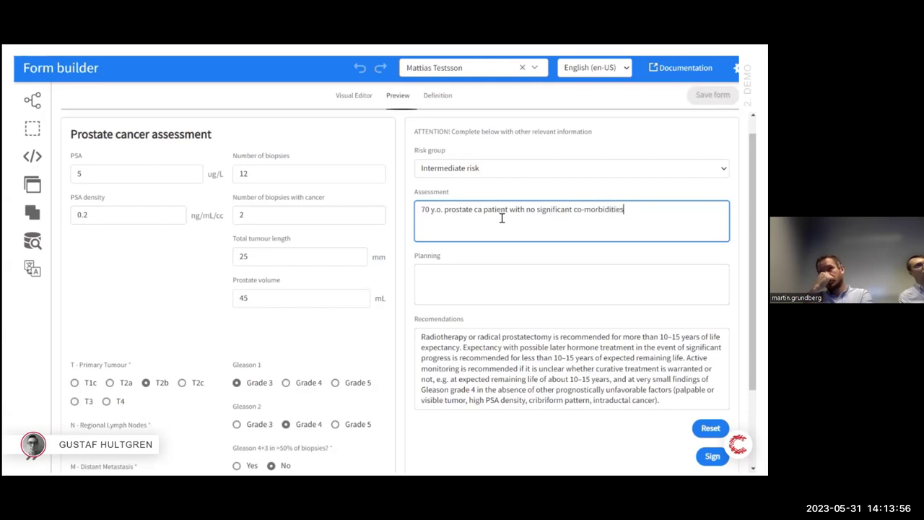
text(. T)
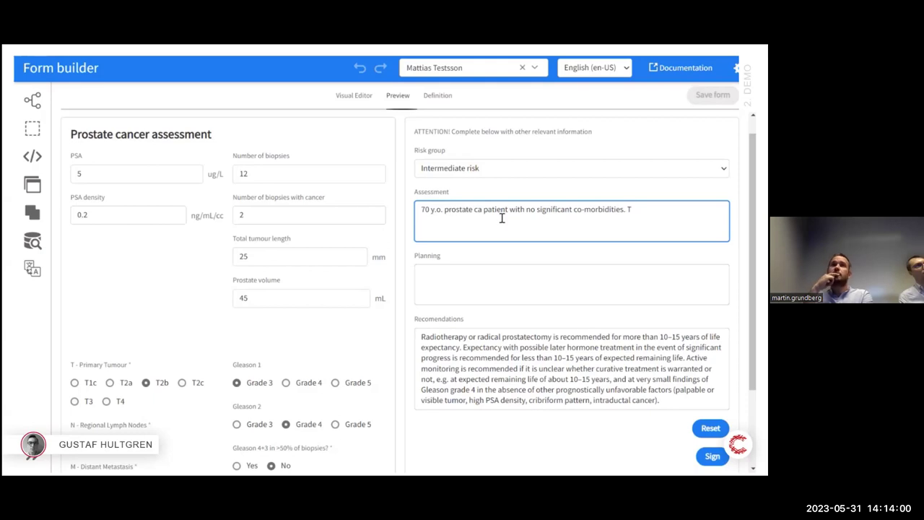
text(2bN0M0. Gleason 3 + 4.)
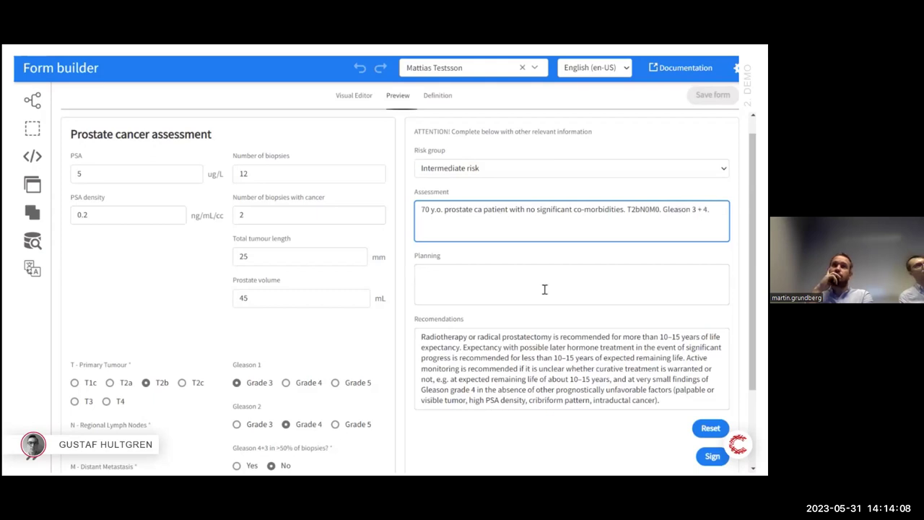
- Enter "Put up patient for MDK." as the planning text and sign the form
scroll(544, 289, down, 1)
click(542, 215)
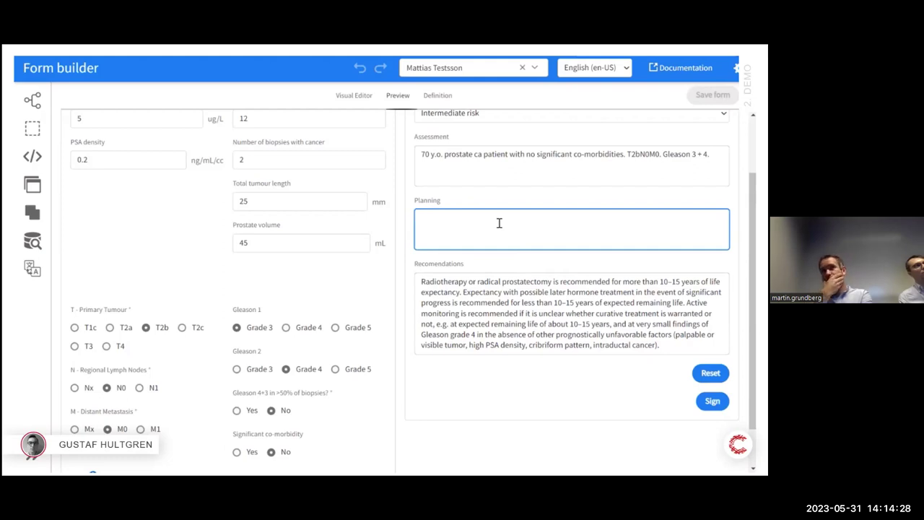
text(Put u)
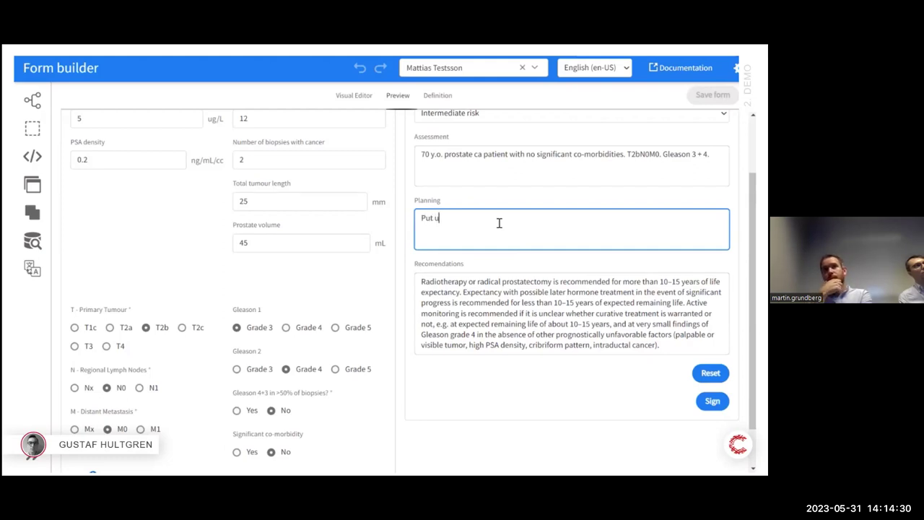
text(p patient for )
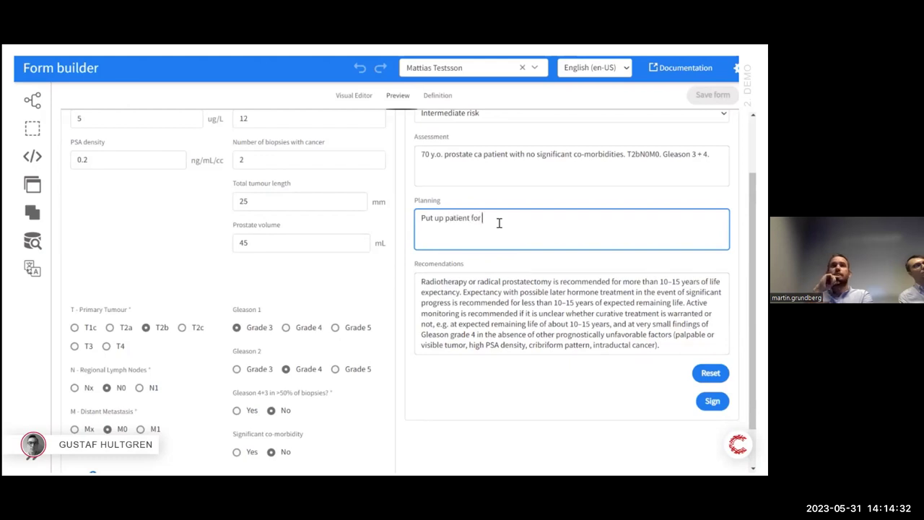
text(MDK.)
click(578, 361)
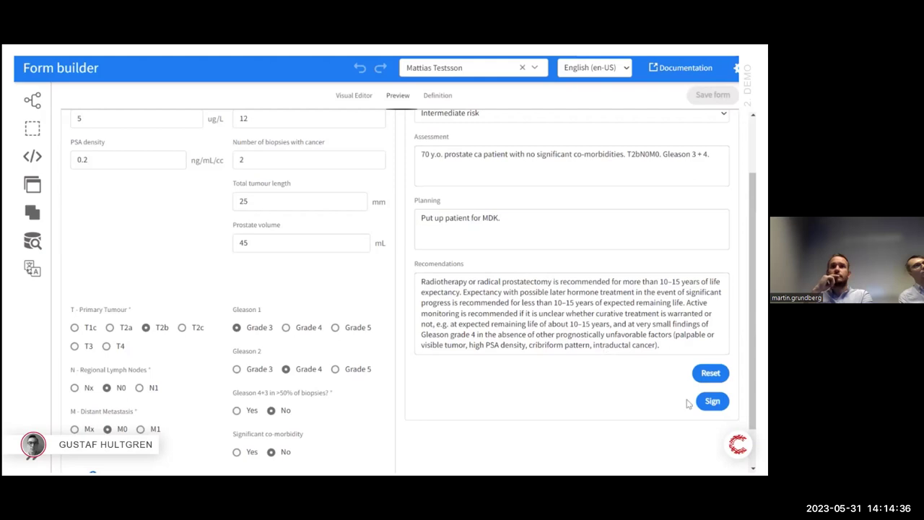
click(711, 405)
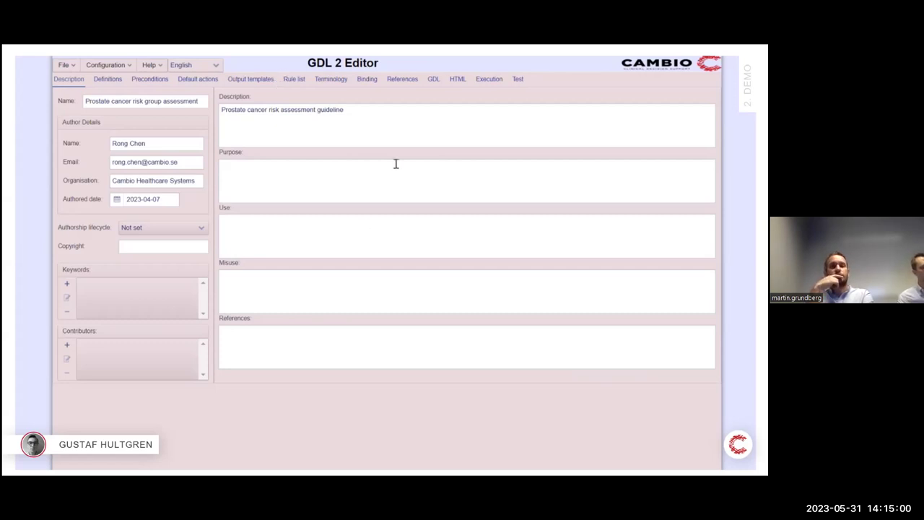
- In GDL 2 Editor, review the guideline's definitions and the Very low risk group and Intermediate risk group 2 rules
click(106, 81)
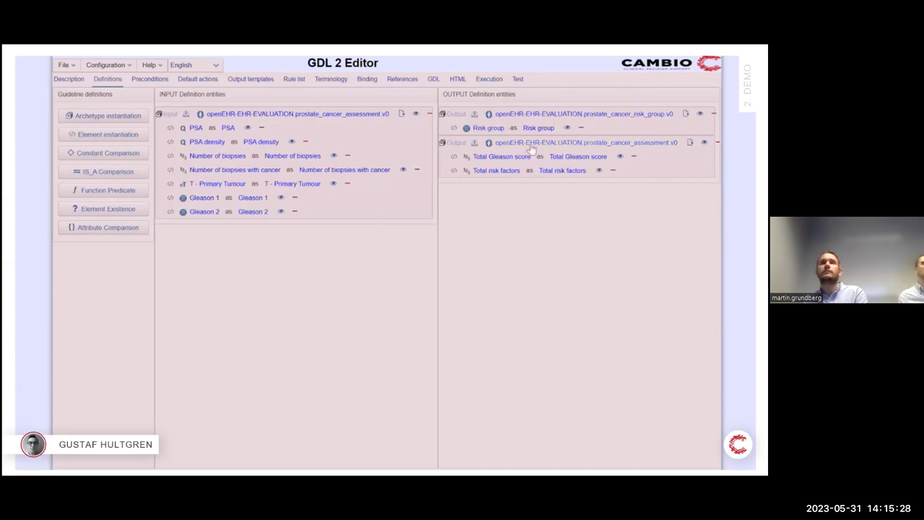
mouse_move(532, 148)
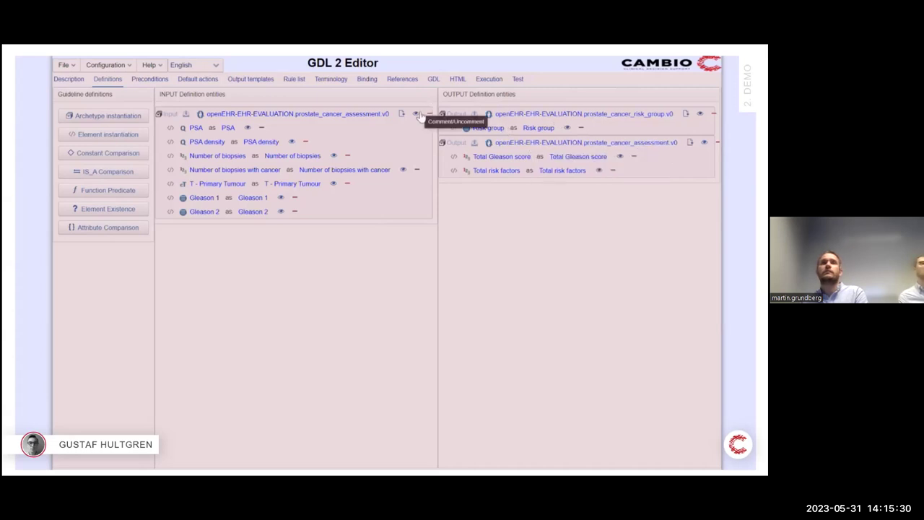
click(297, 81)
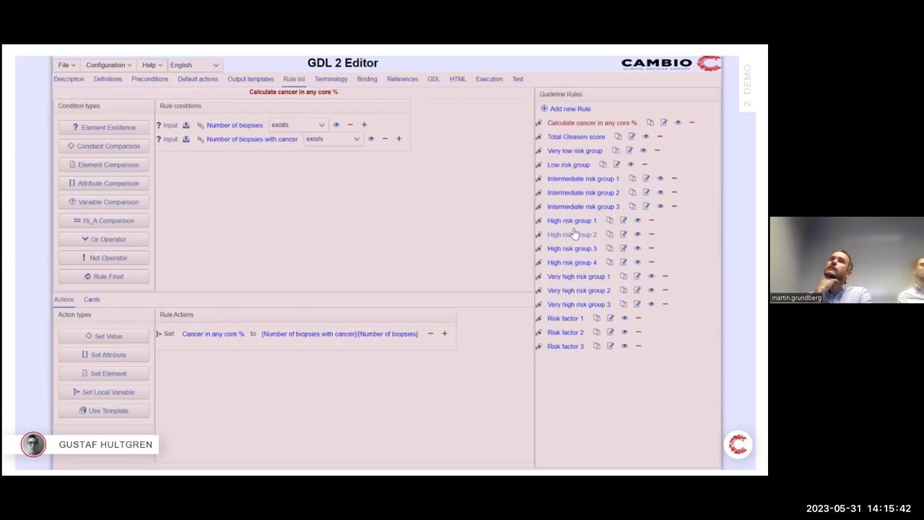
click(582, 151)
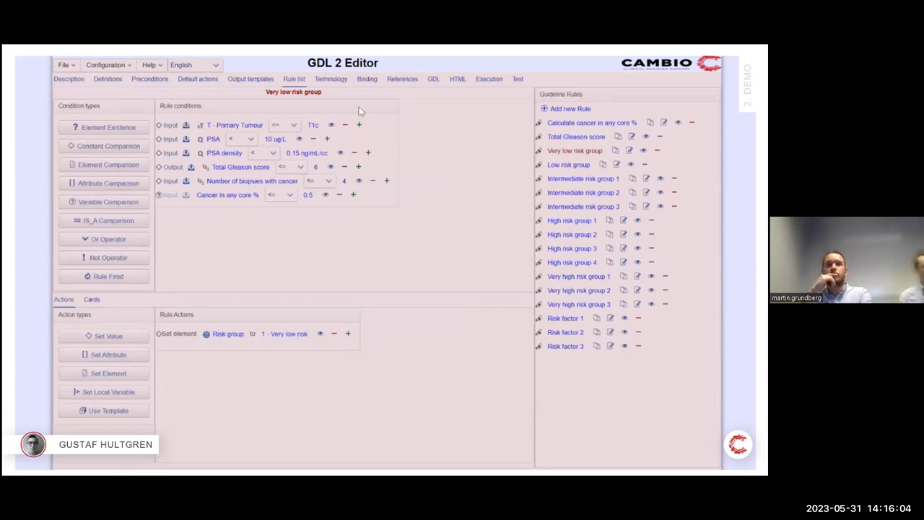
click(580, 195)
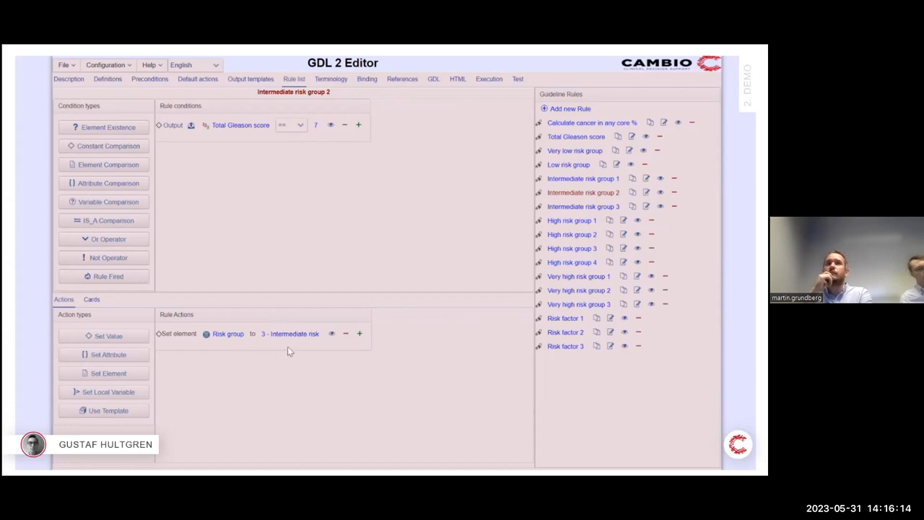
mouse_move(306, 338)
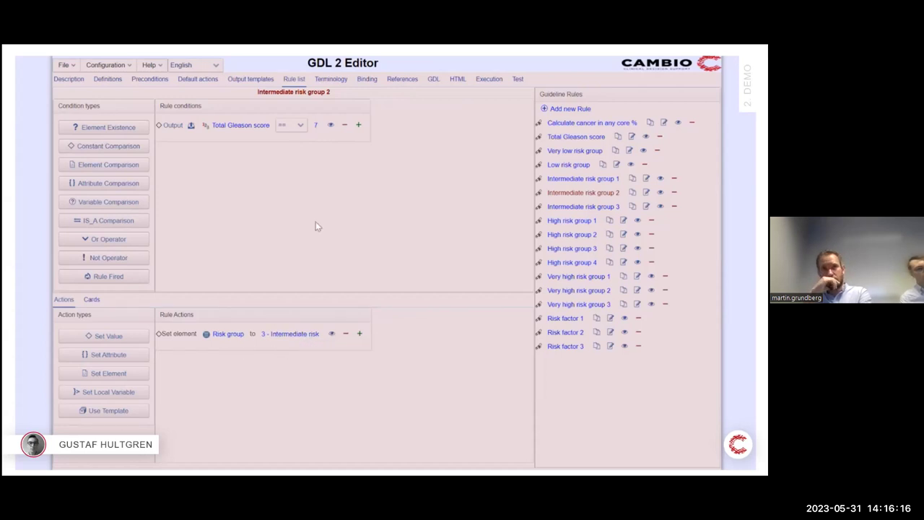
- For the guideline execution, enter PSA 5, PSA density 0.2, 12 biopsies and 2 biopsies with cancer
click(484, 84)
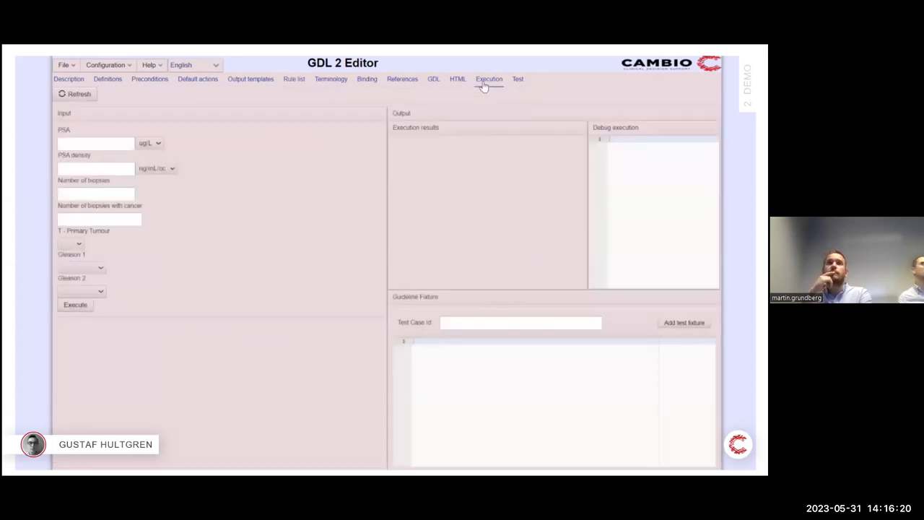
click(112, 145)
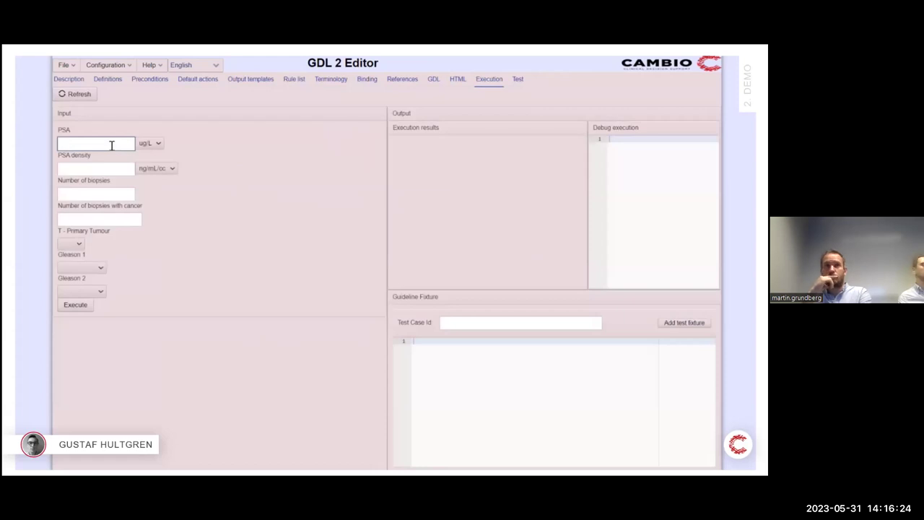
key(Tab)
text(0.2)
key(Tab)
text(12)
key(Tab)
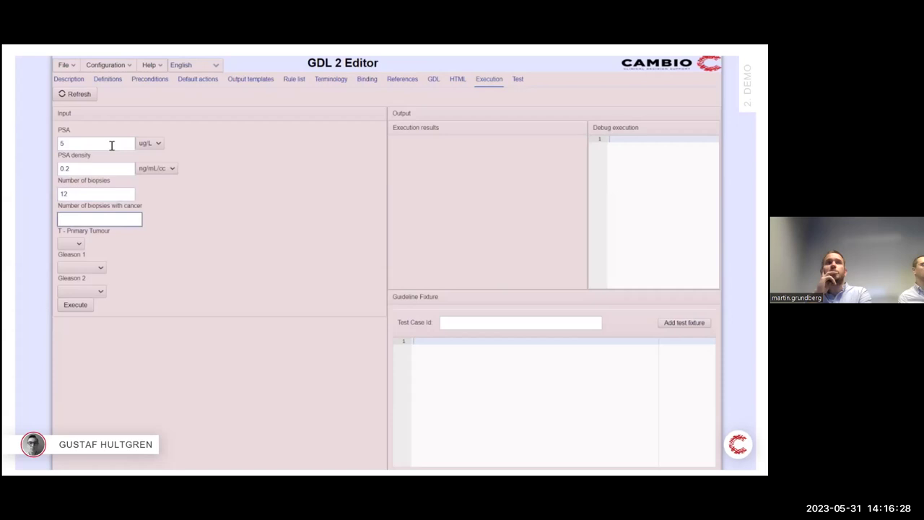
text(2)
key(Tab)
- Set the primary tumour to T2b, Gleason 1 to Grade 3 and Gleason 2 to Grade 4, and execute the guideline
click(72, 245)
click(80, 269)
click(81, 269)
click(78, 303)
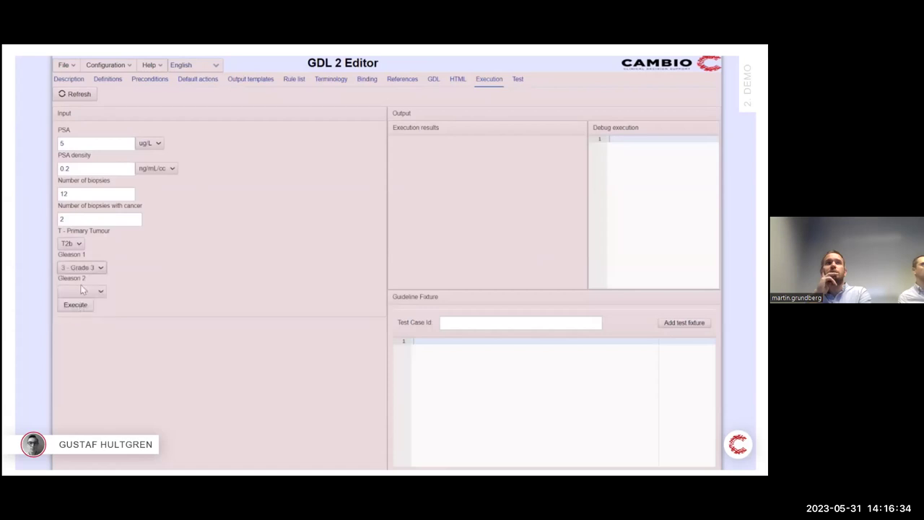
click(80, 292)
click(78, 335)
click(75, 305)
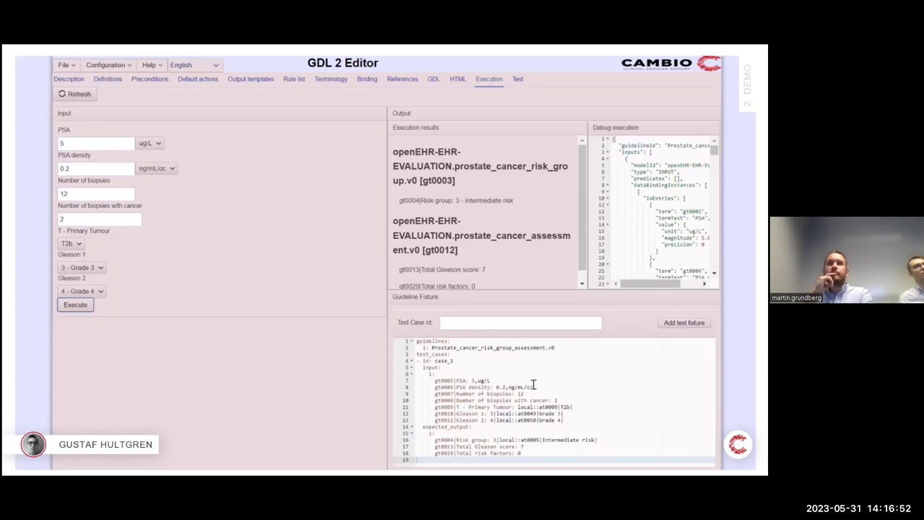
- Examine the input values and the expected output lines in the generated guideline fixture
drag(563, 420, 411, 392)
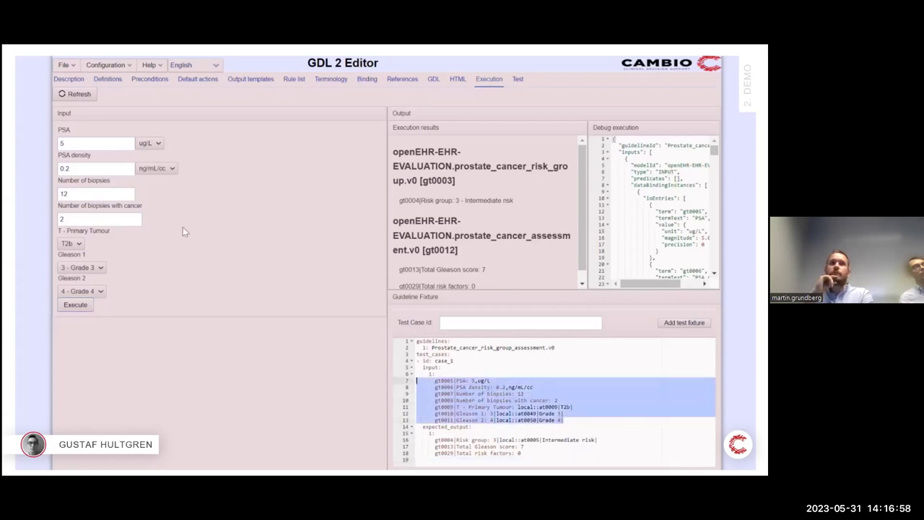
click(490, 387)
drag(531, 453, 419, 439)
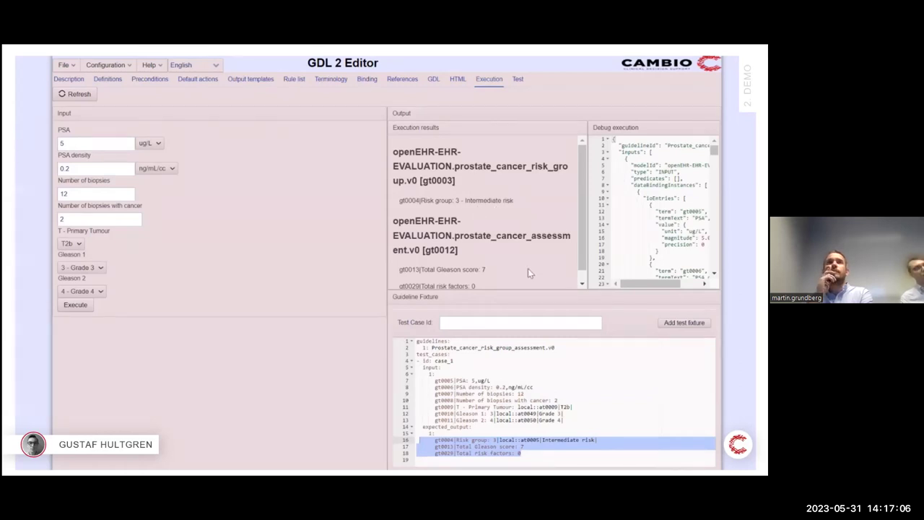
- Add the generated case as a test fixture with the id intermediate_risk and execute the test
click(502, 326)
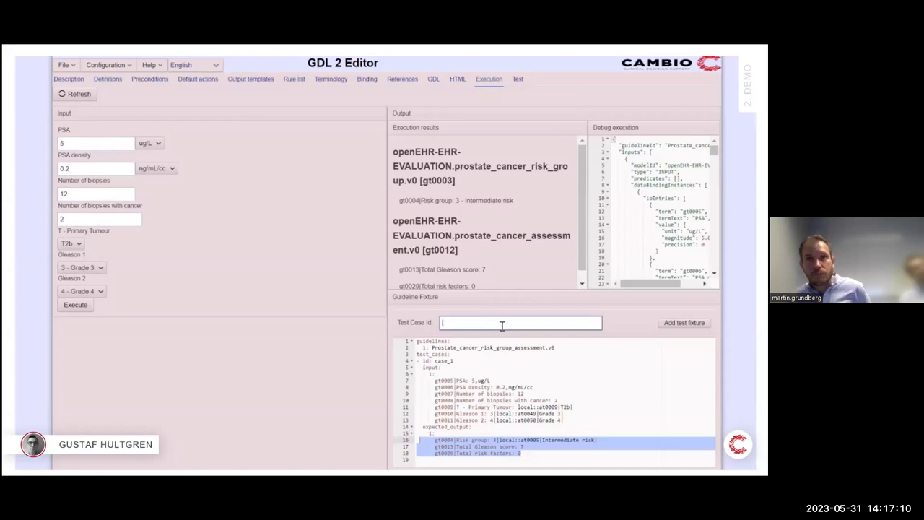
text(intermediate)
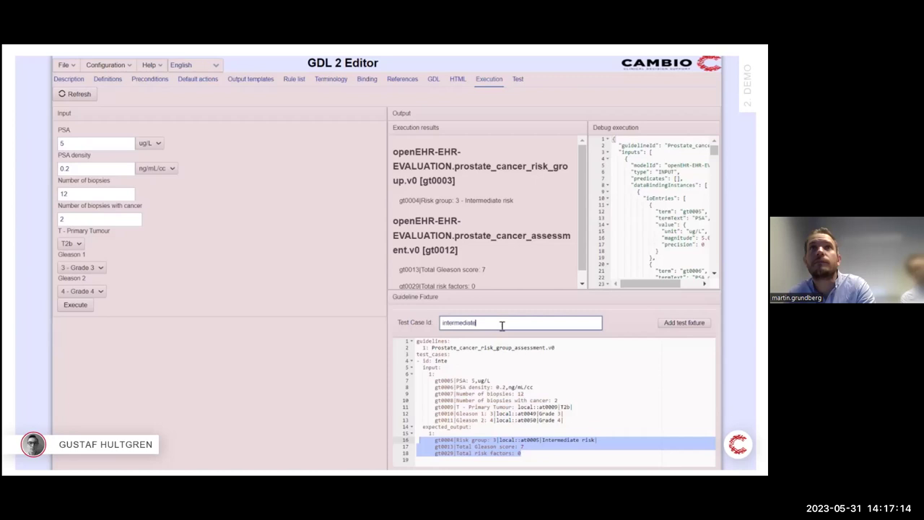
text(_risk)
click(618, 318)
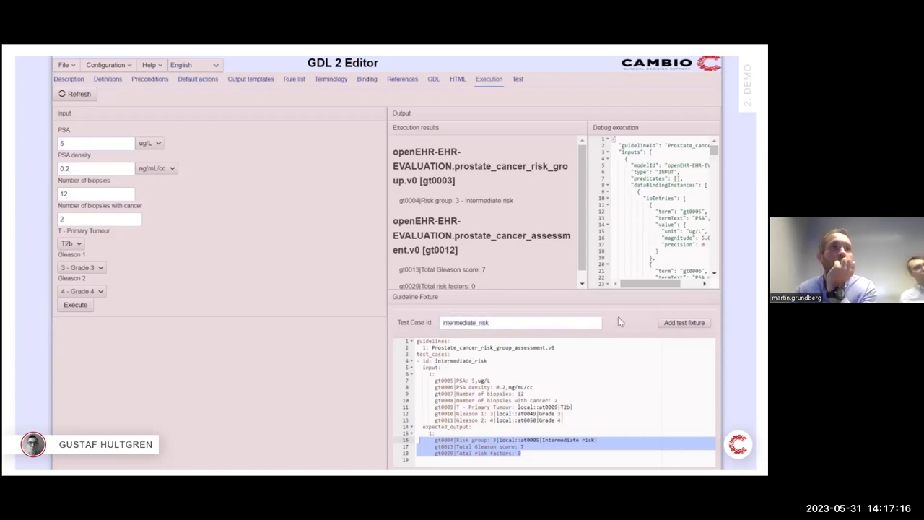
click(672, 324)
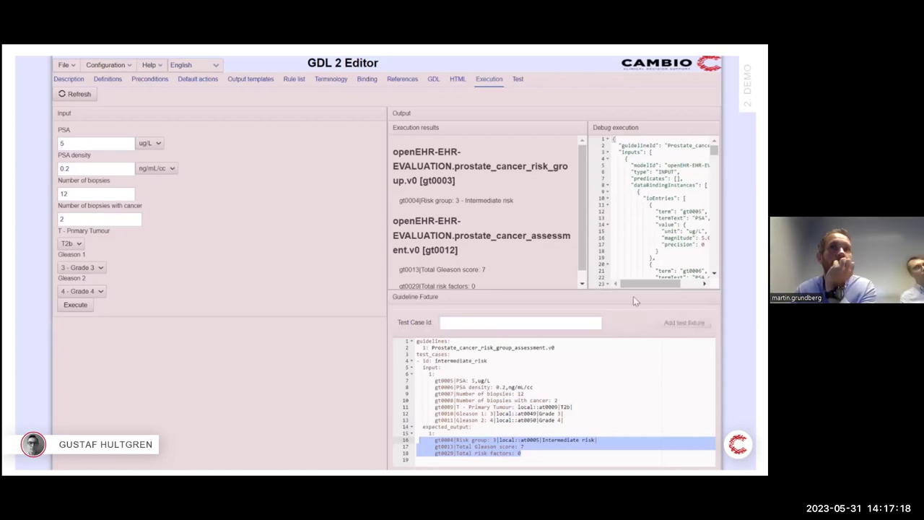
click(518, 81)
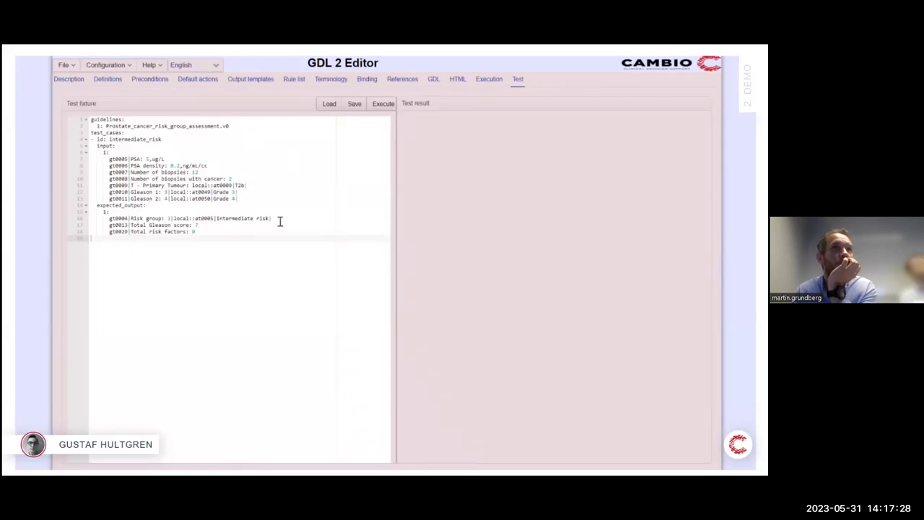
click(384, 105)
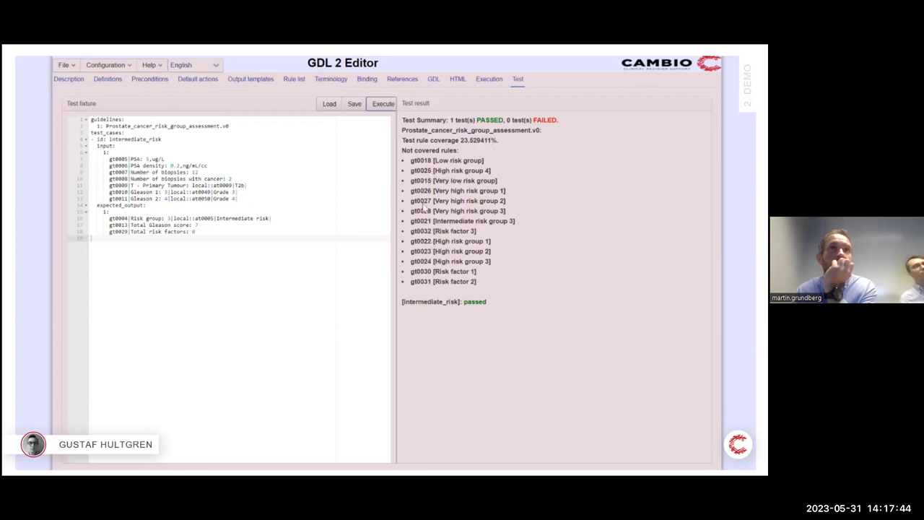
- Set the expected total Gleason score in the intermediate_risk test fixture to 6 and execute the test
click(225, 227)
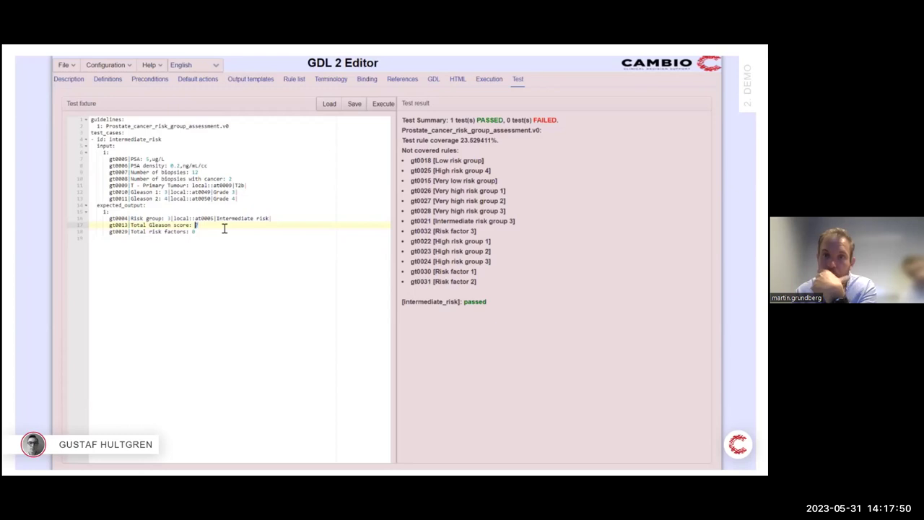
click(224, 229)
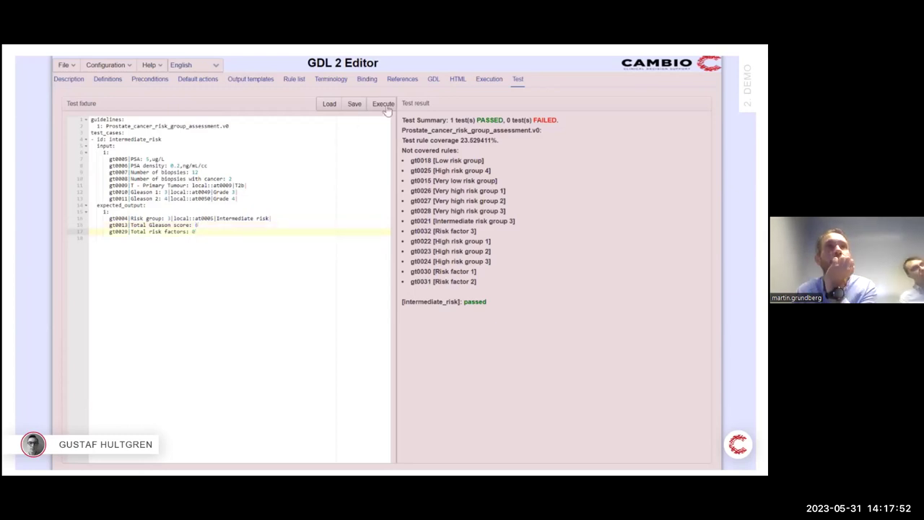
click(383, 103)
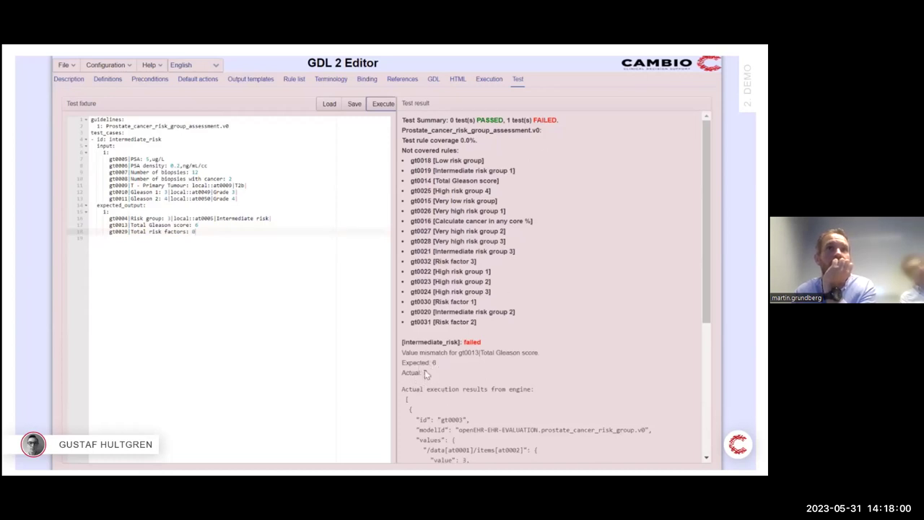
- Set the expected total Gleason score in the test fixture back to 7 and rerun the test
click(210, 226)
key(BackSpace)
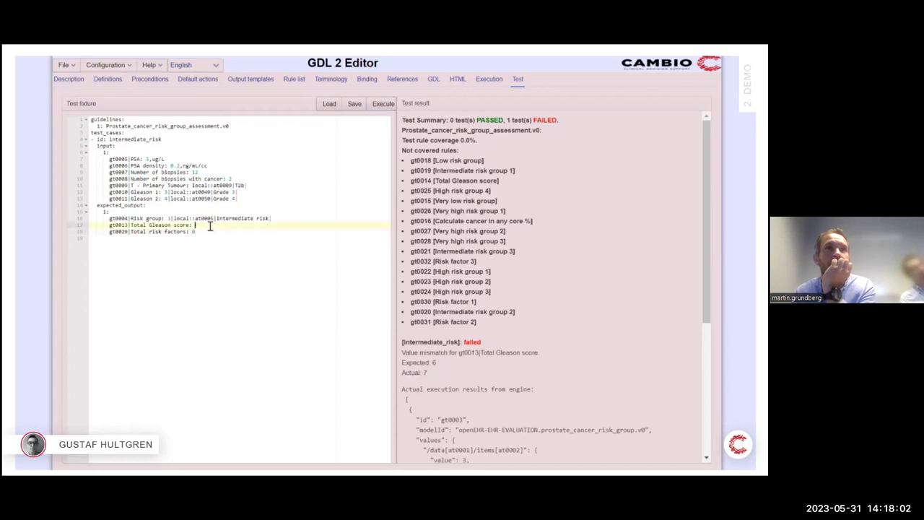
text(7)
click(383, 103)
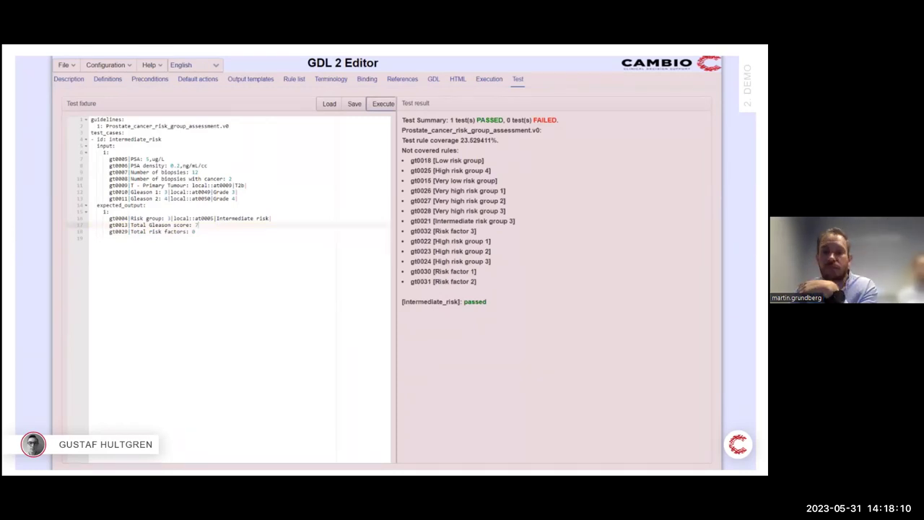
key(Right)
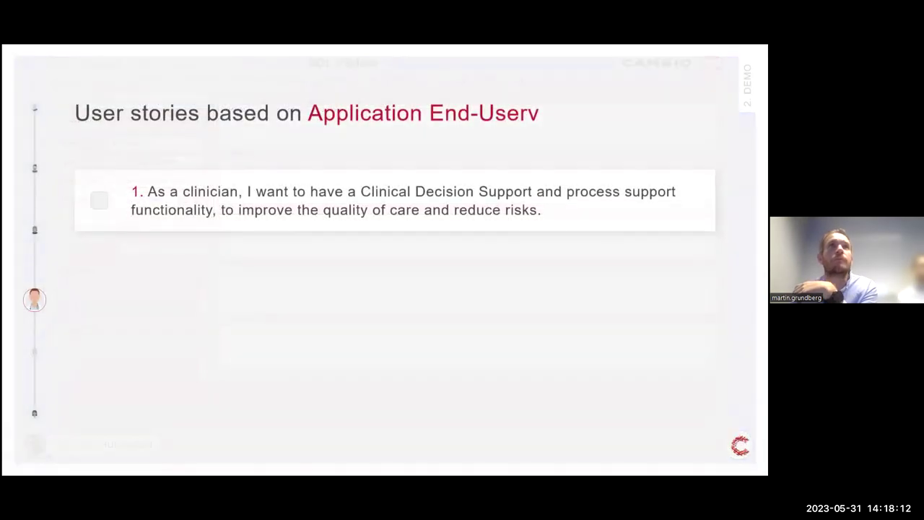
key(Right)
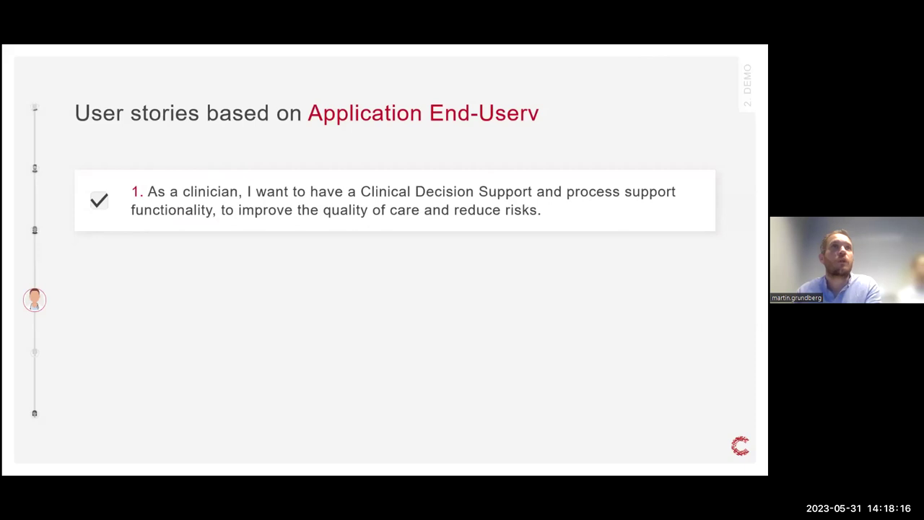
key(Right)
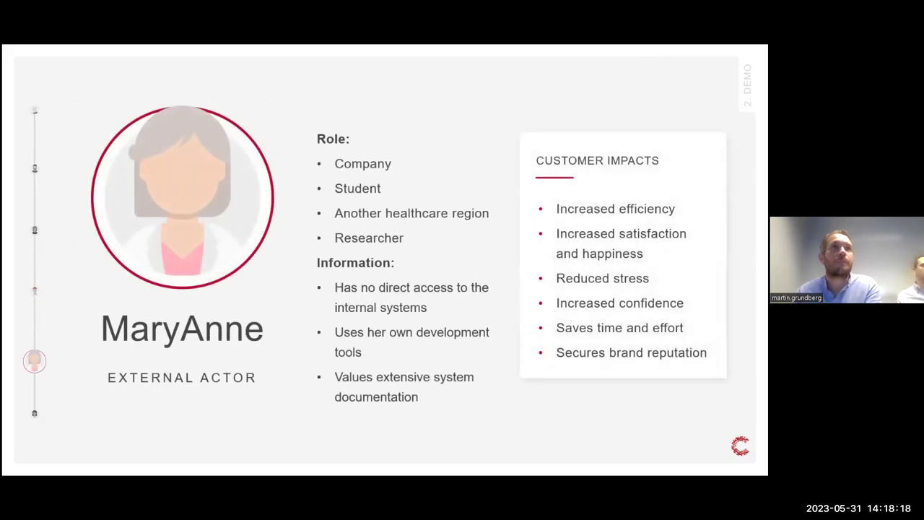